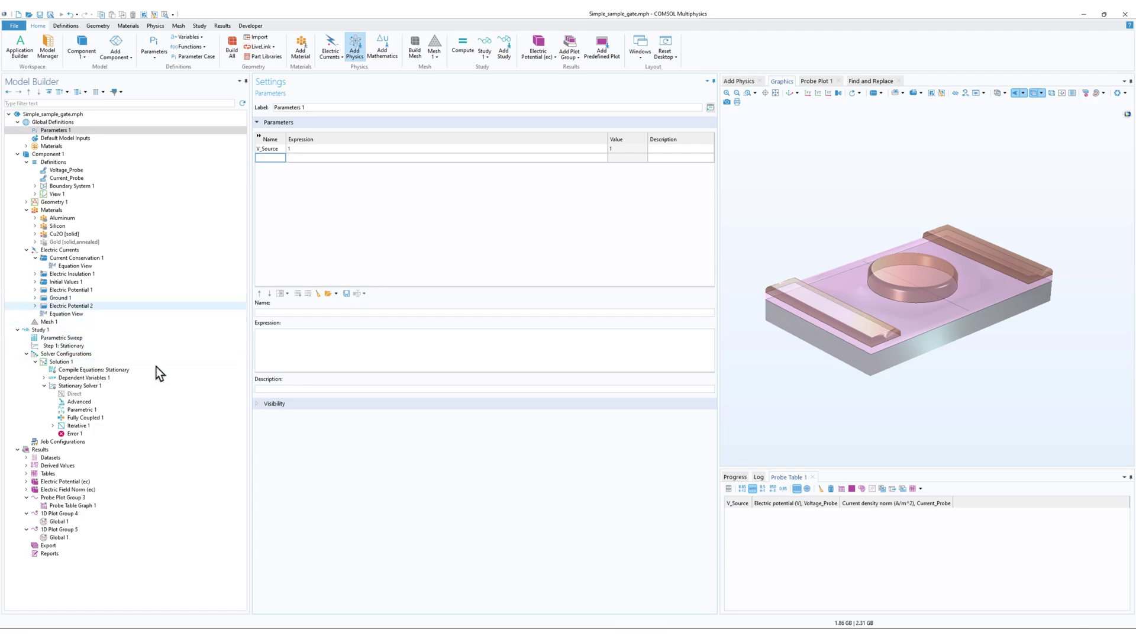
- Compute Study 1, then read and dismiss the error reporting V_gate undefined on boundary 6
left_click(64, 329)
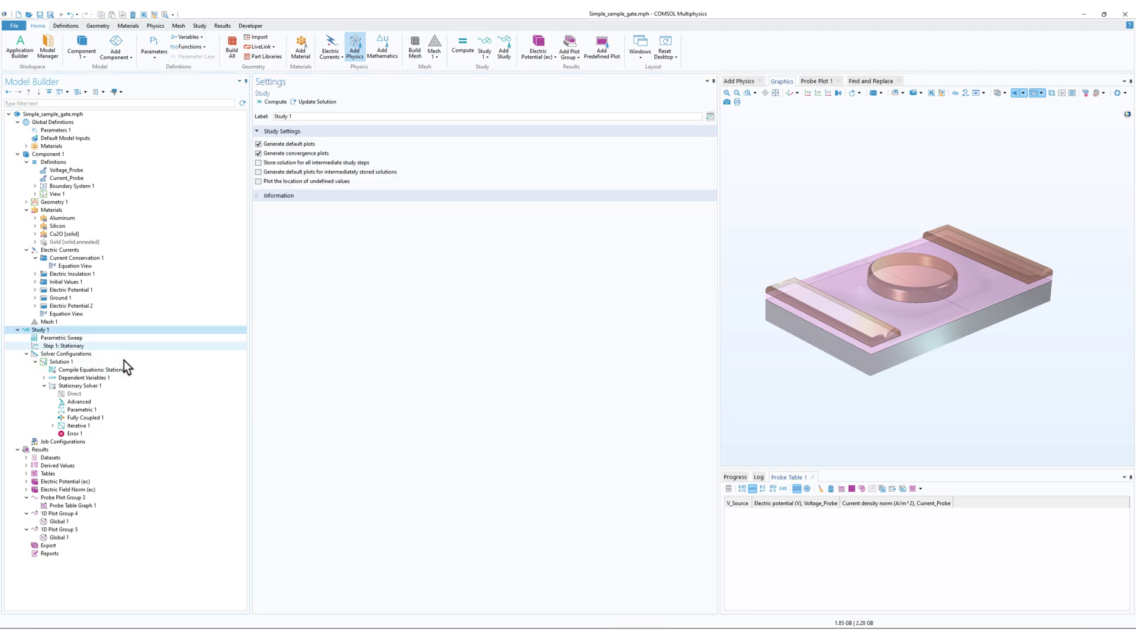
left_click(282, 102)
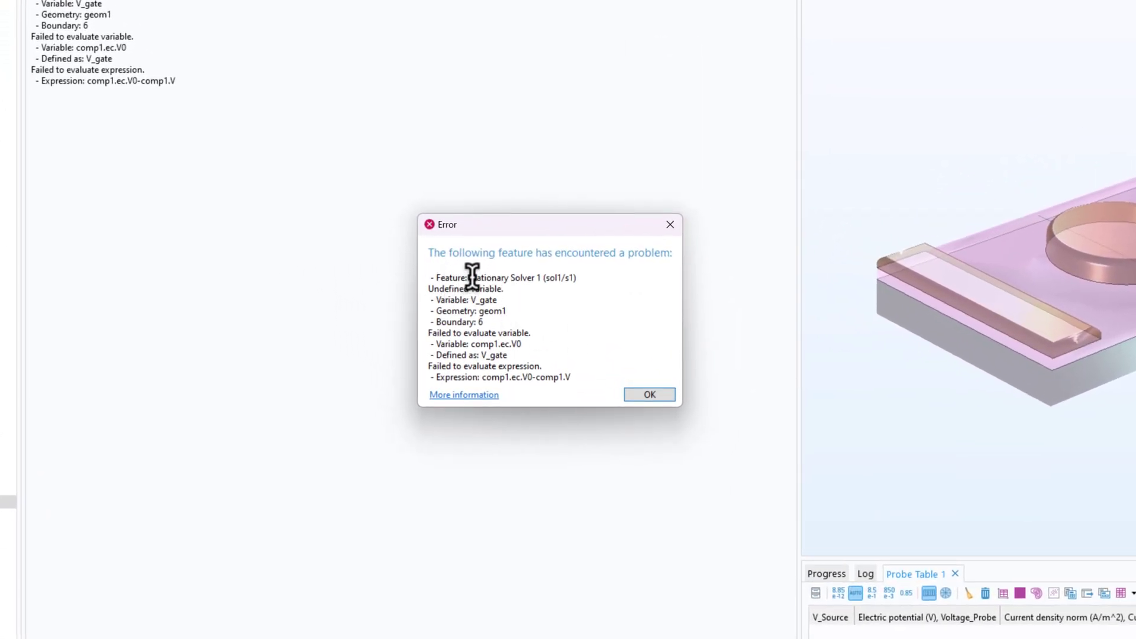
left_click_drag(470, 277, 577, 278)
left_click_drag(429, 289, 497, 322)
left_click(459, 300)
left_click_drag(450, 355, 507, 355)
left_click(522, 354)
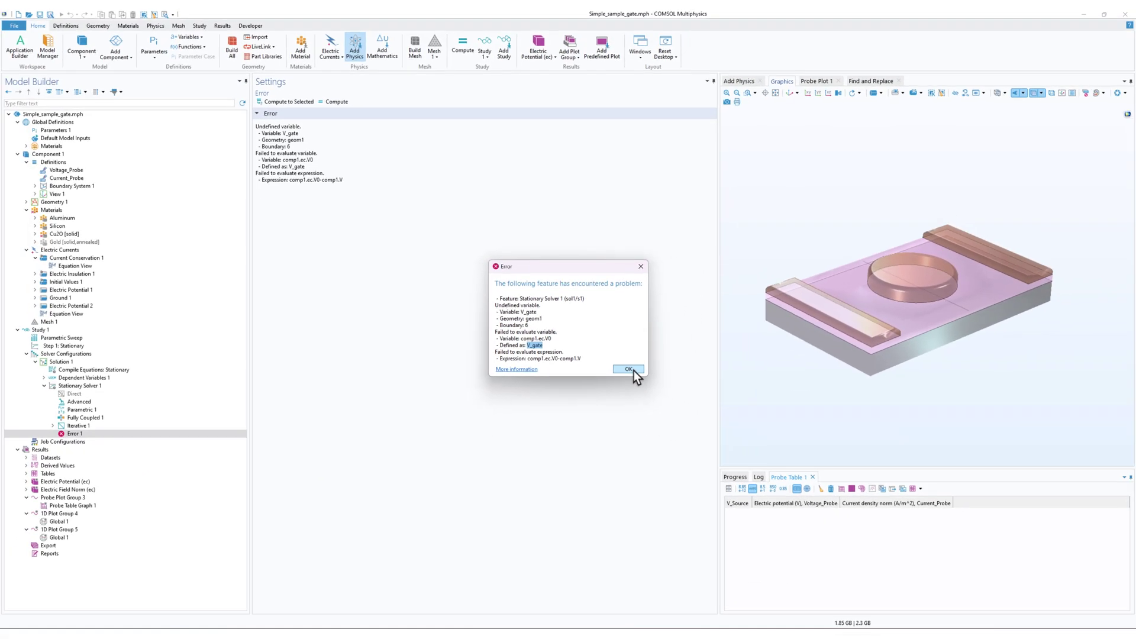
left_click(628, 369)
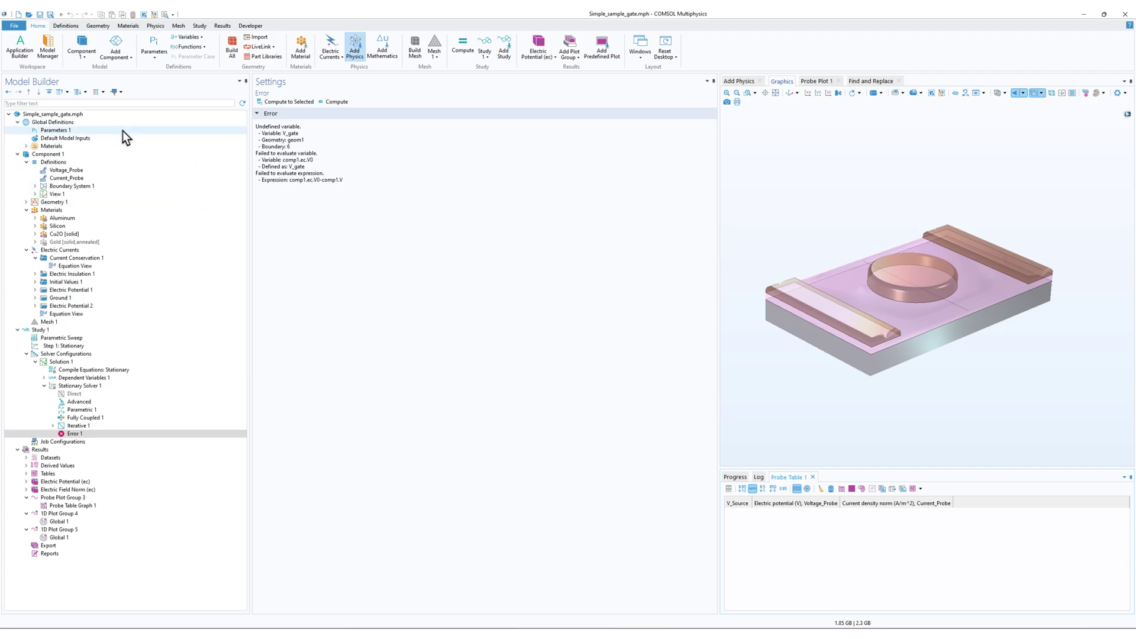
- Inspect the Initial Values 1, V_Source Electric Potential 1 and boundary-8 Ground 1 settings
left_click(81, 282)
left_click(217, 290)
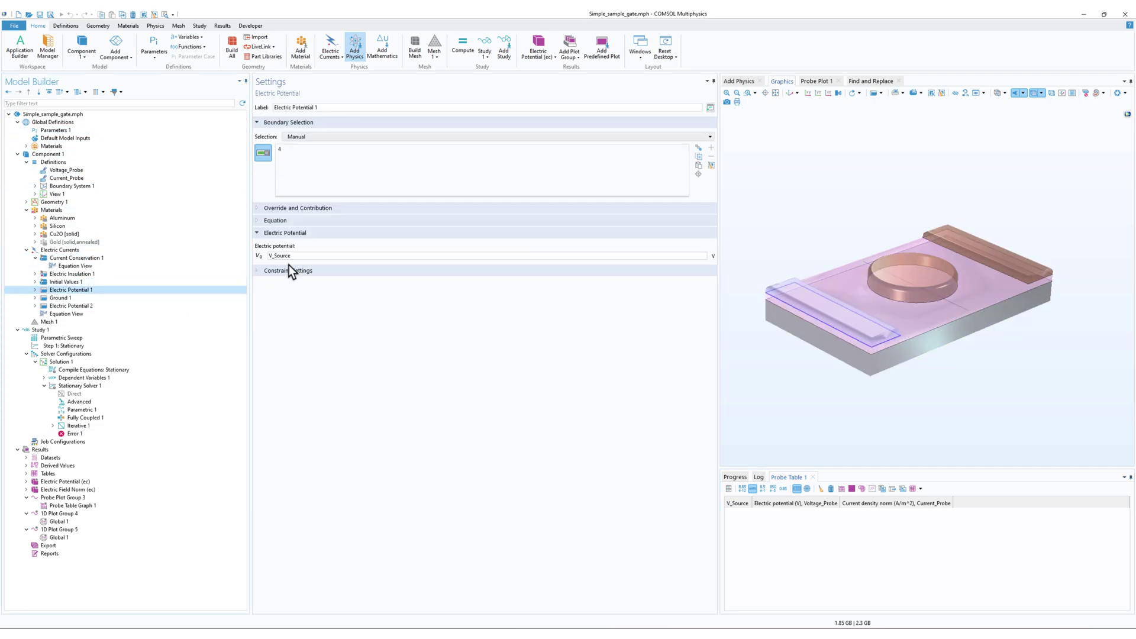
left_click(94, 295)
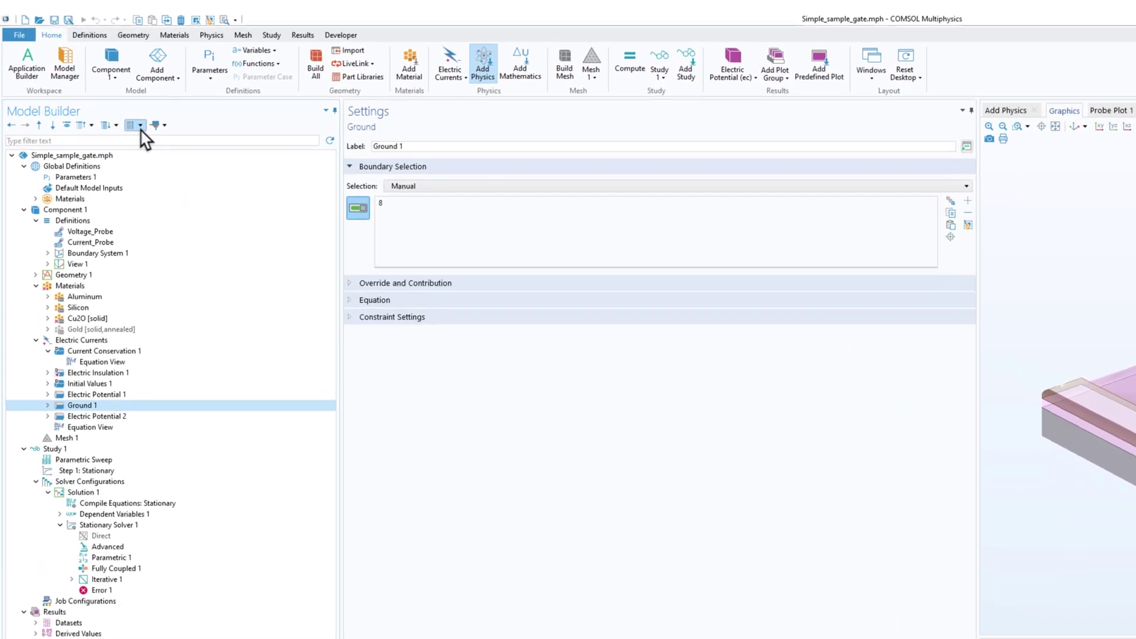
- Show each node's tag beside its name in the Model Builder tree
left_click(141, 126)
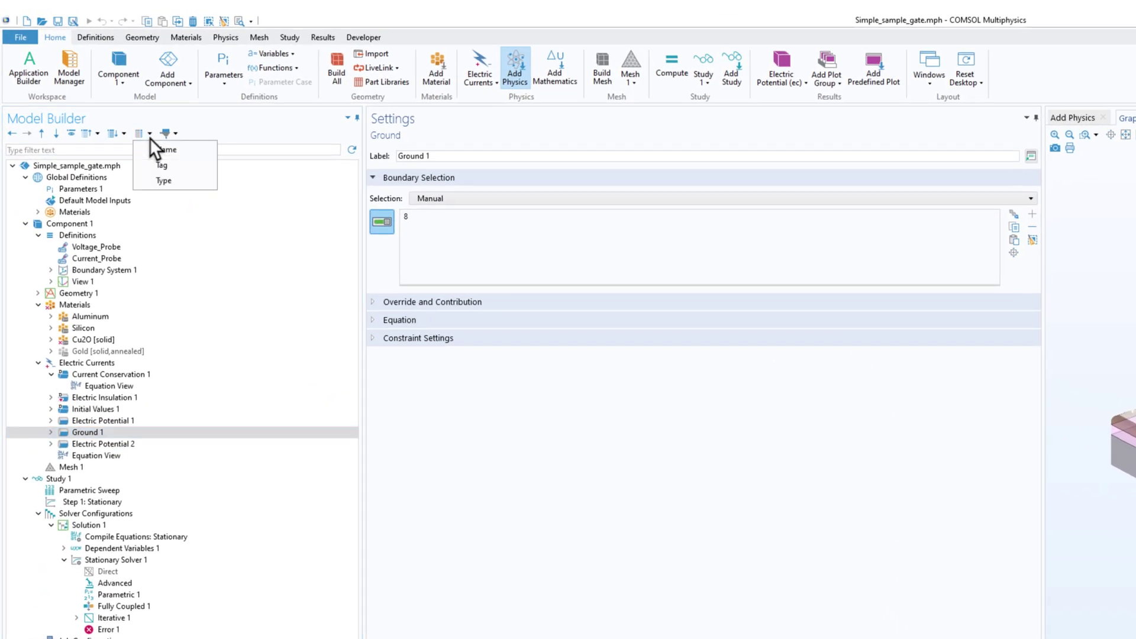
left_click(167, 162)
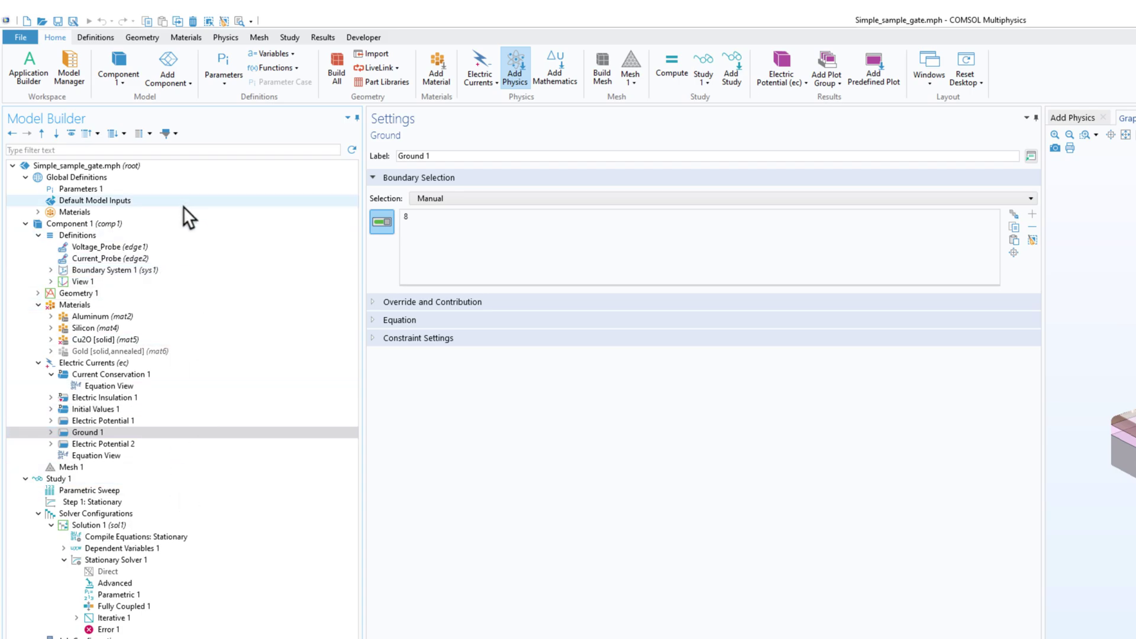
left_click(142, 134)
left_click(164, 166)
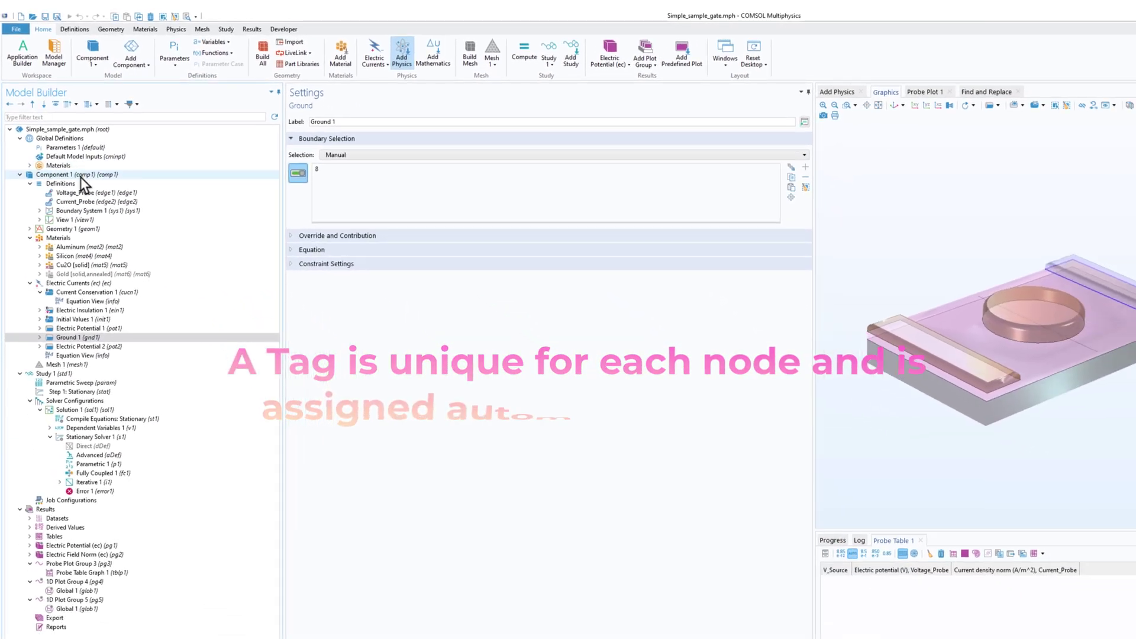
- Briefly add node type prefixes to the tree labels, then remove them again
left_click(107, 104)
left_click(122, 140)
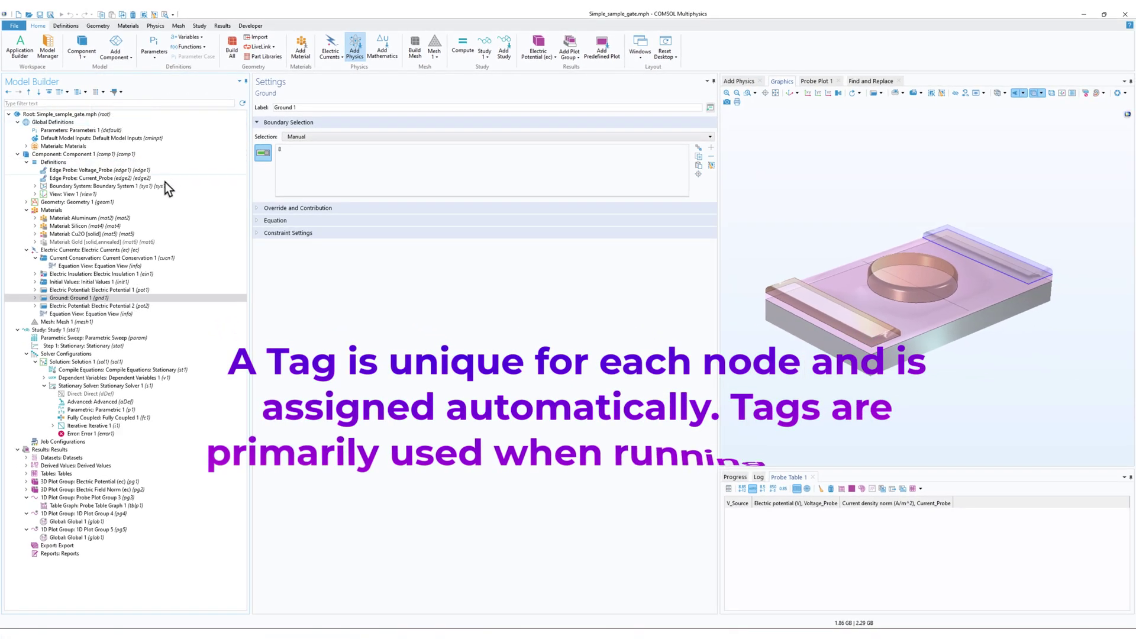
left_click(98, 91)
left_click(110, 123)
left_click(114, 92)
left_click(105, 118)
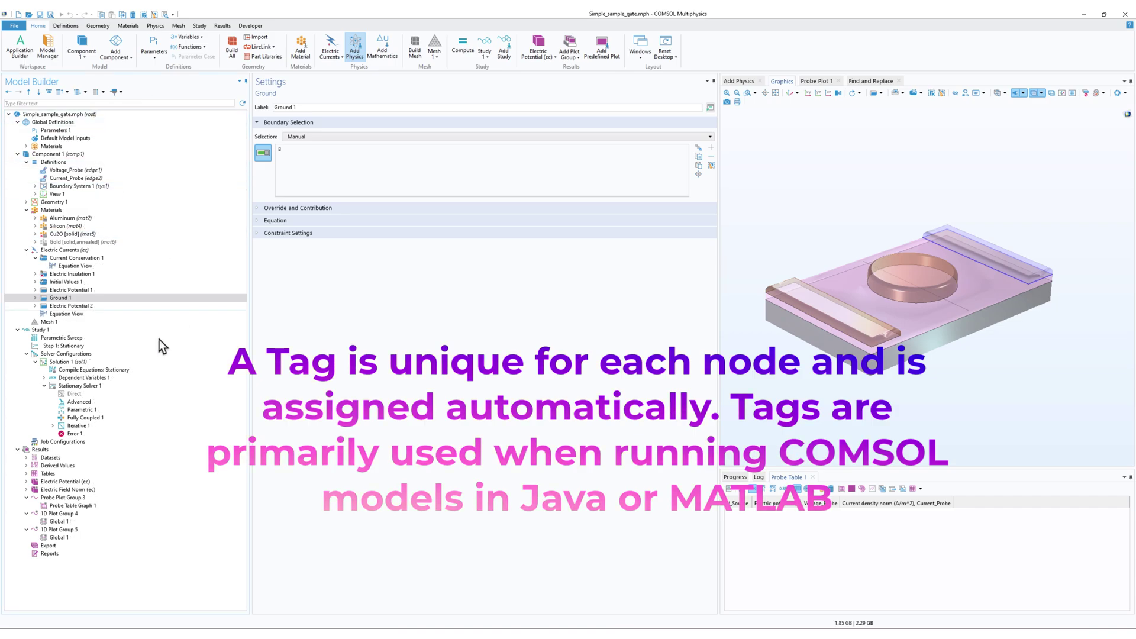
key("Down")
key("Down")
key("Down")
key("Down")
key("Down")
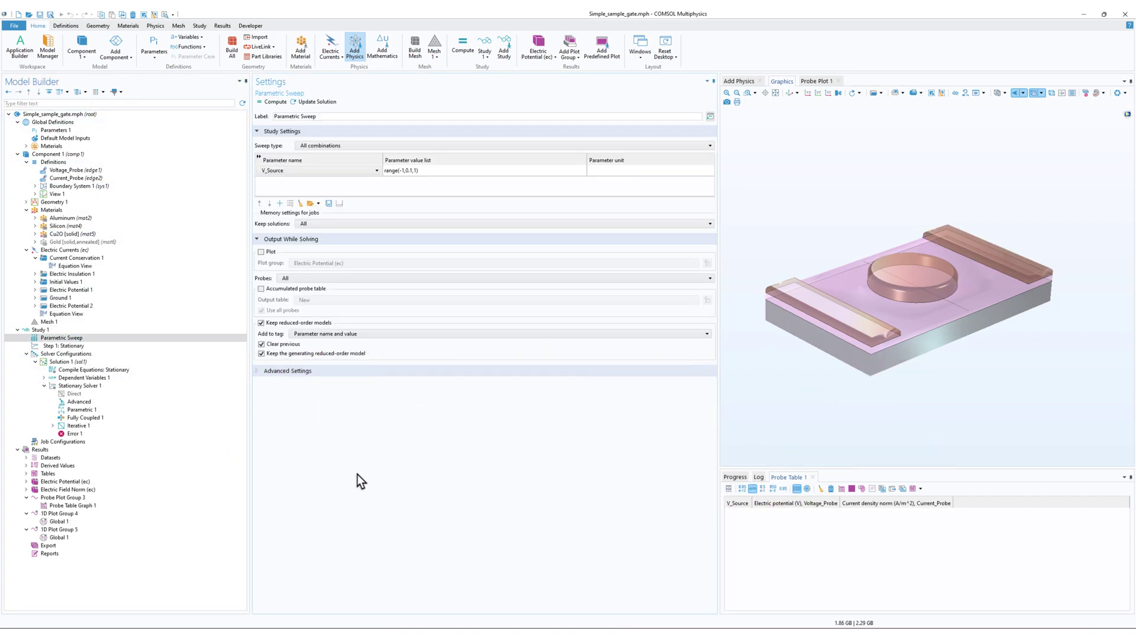
- Bring up Find and Replace alongside the Error 1 details mentioning V_gate
key("ctrl+f")
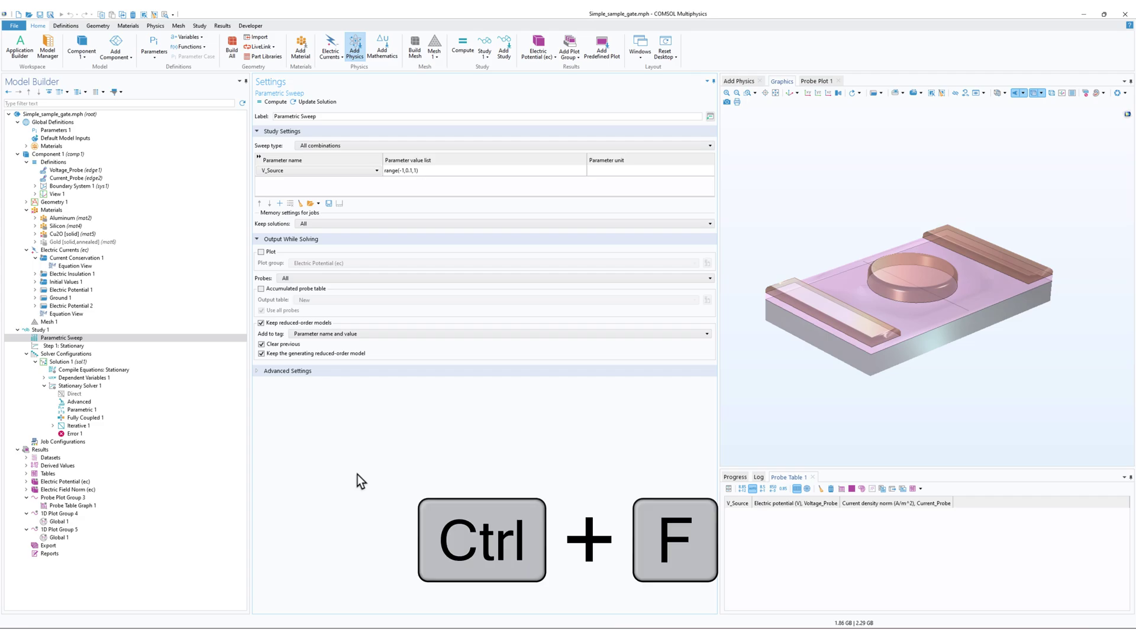
key("ctrl+f")
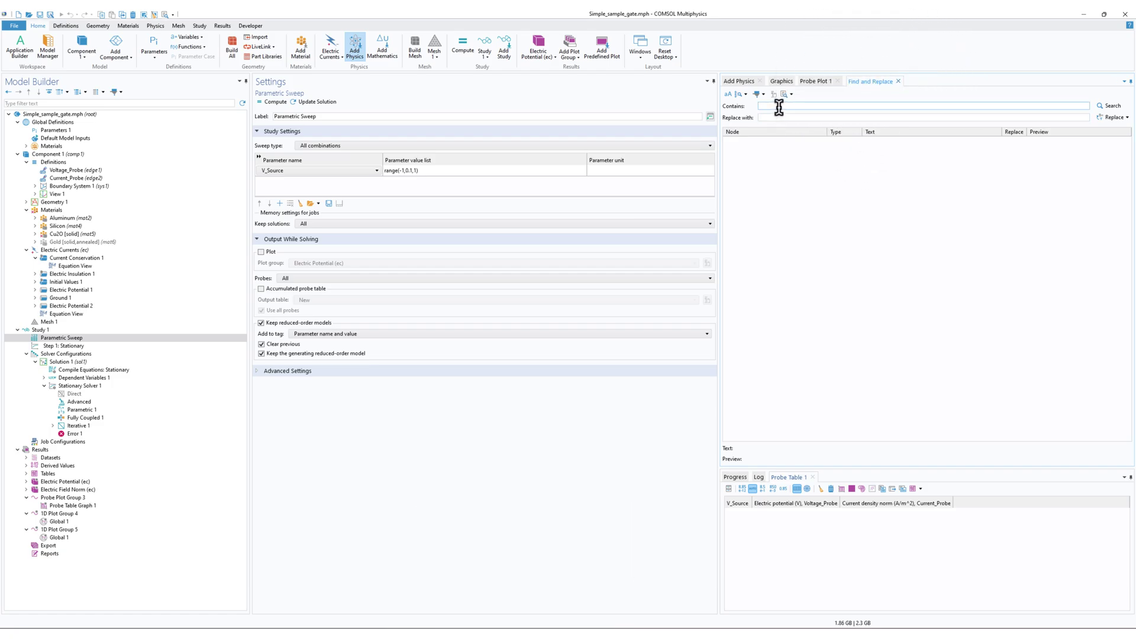
left_click(75, 434)
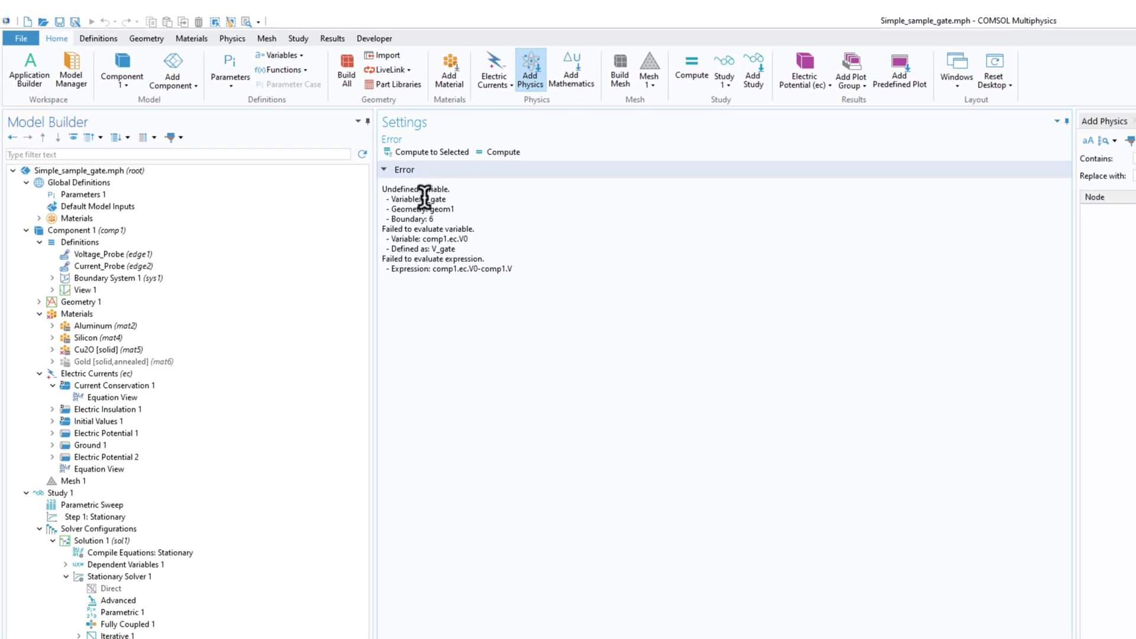
left_click_drag(424, 197, 456, 203)
left_click(500, 250)
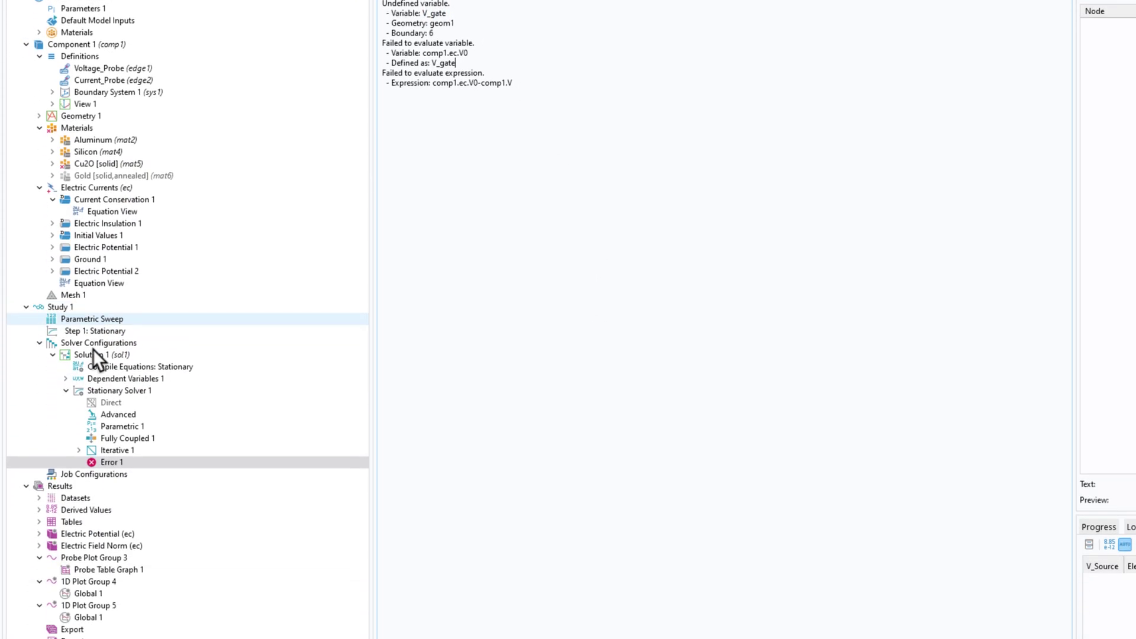
left_click(127, 460)
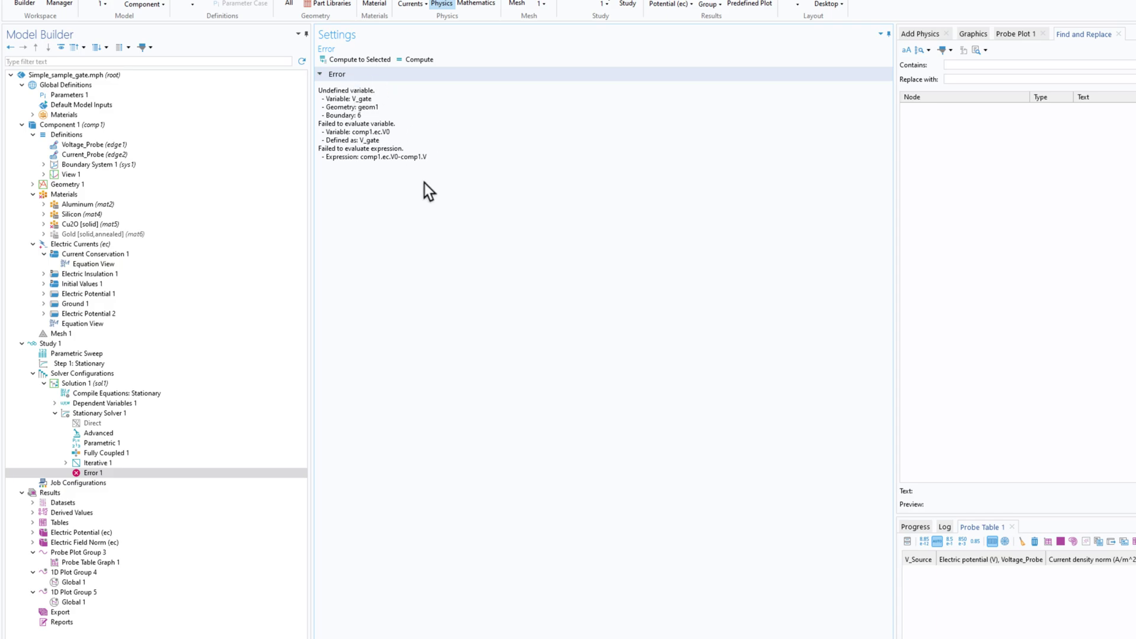
- Copy V_gate from the error text into the Find and Replace search field
left_click_drag(352, 99, 370, 100)
right_click(370, 99)
left_click(388, 105)
right_click(989, 69)
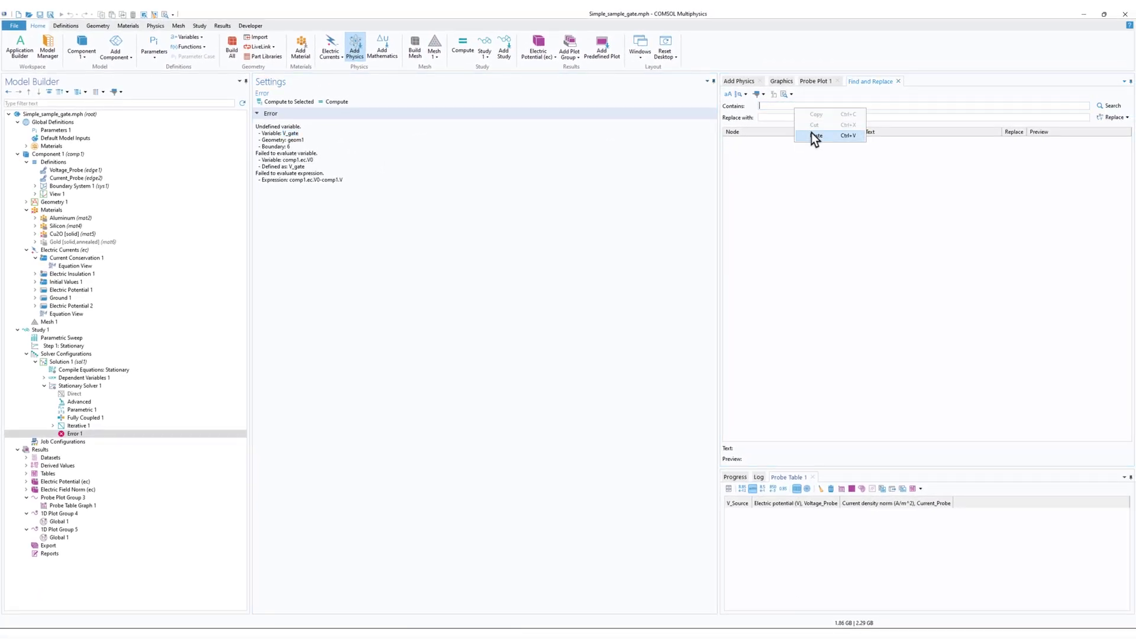
left_click(814, 136)
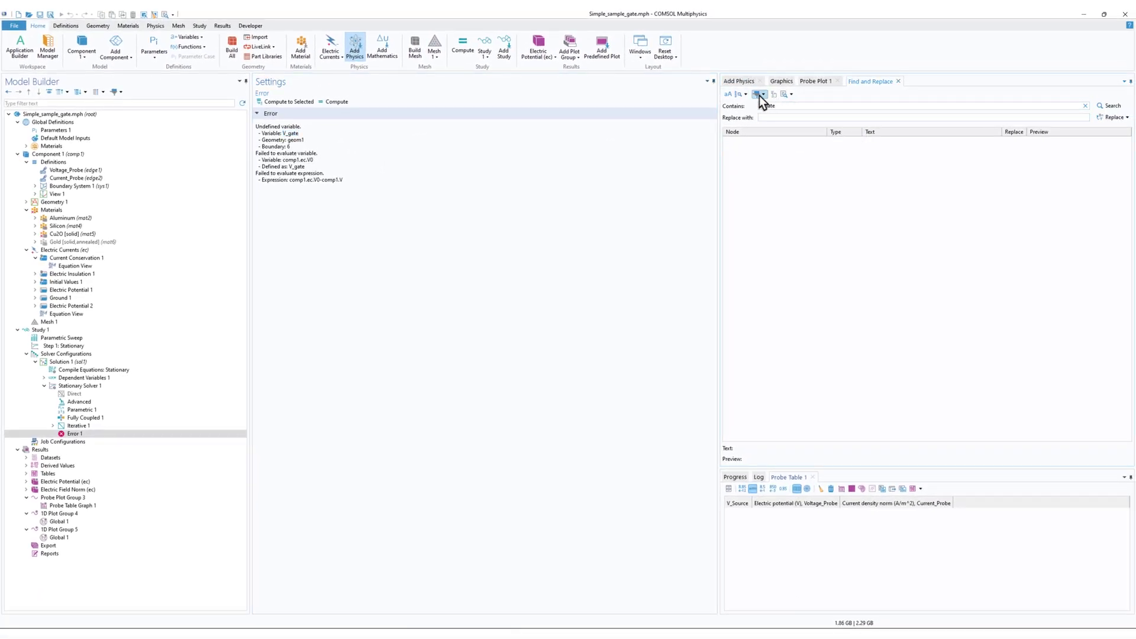
- Search for V_gate, then locate the V_gate potential value in Electric Potential 2
left_click(1112, 106)
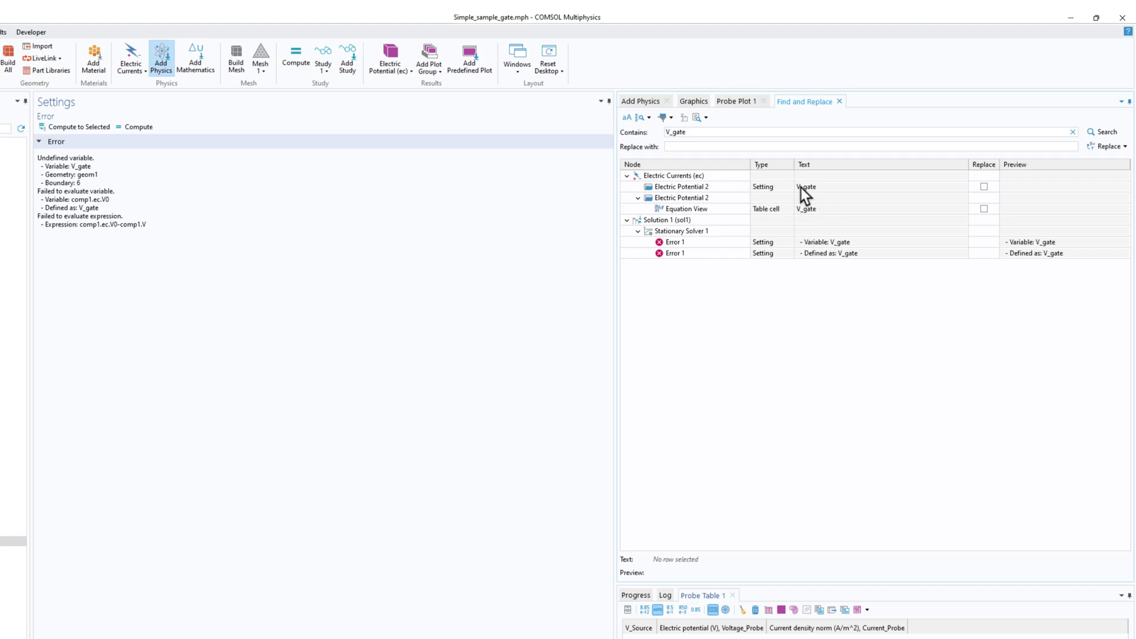
left_click(702, 187)
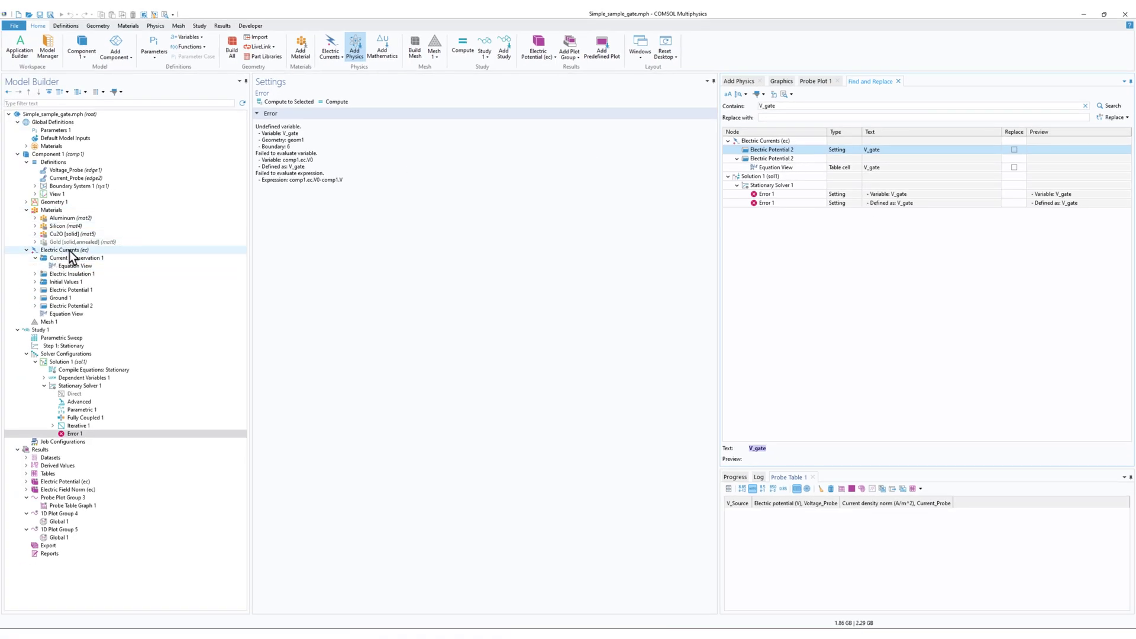
left_click(72, 306)
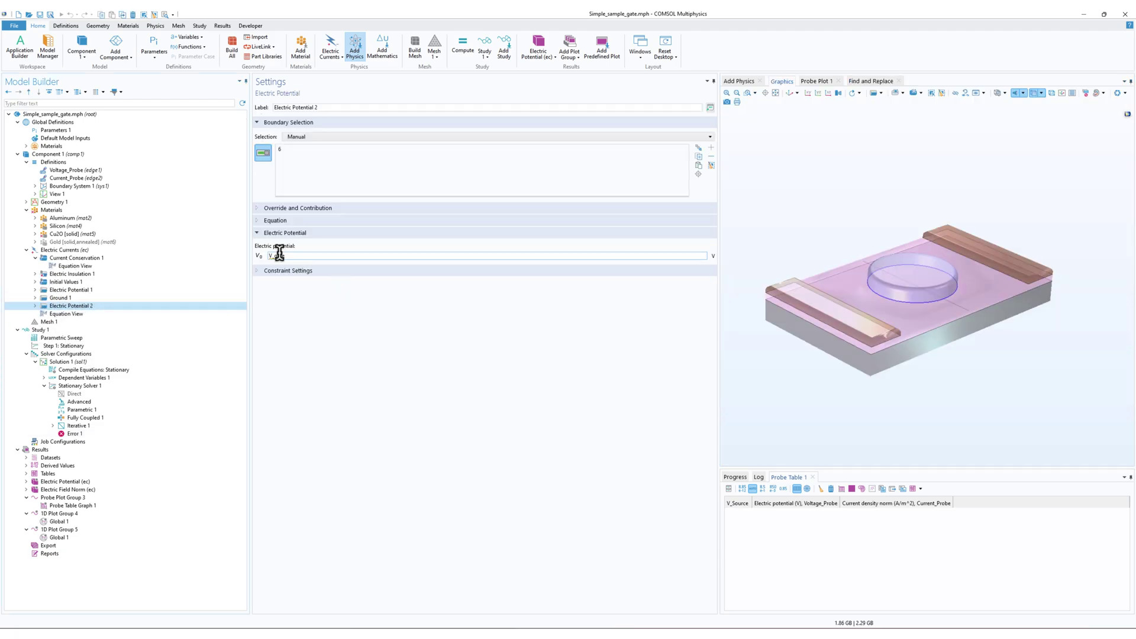
left_click_drag(292, 255, 265, 254)
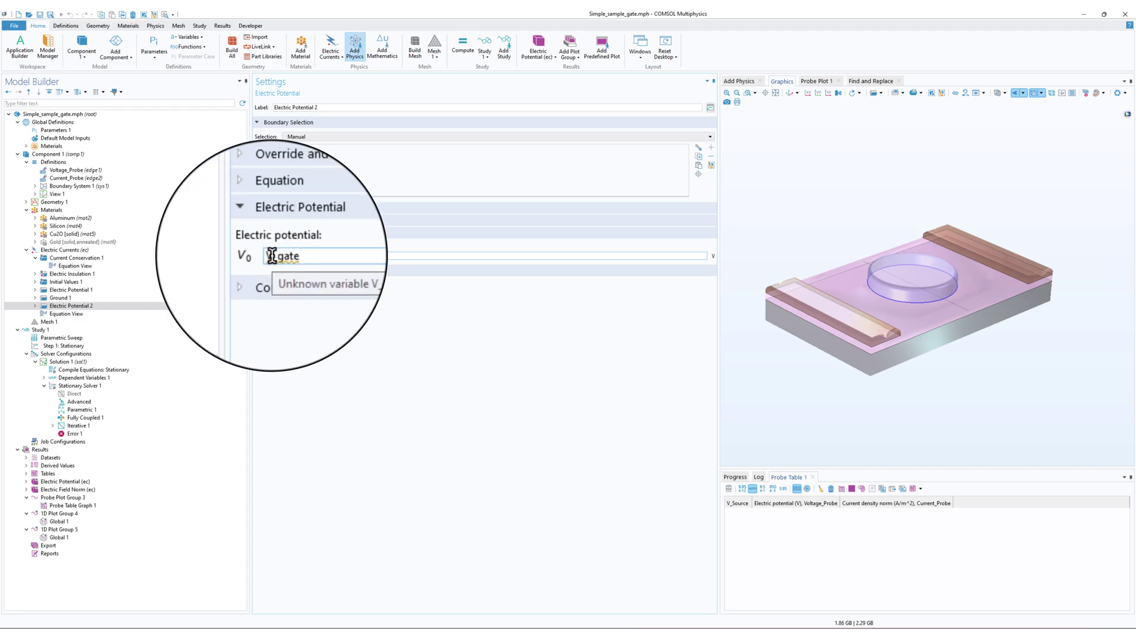
double_click(271, 256)
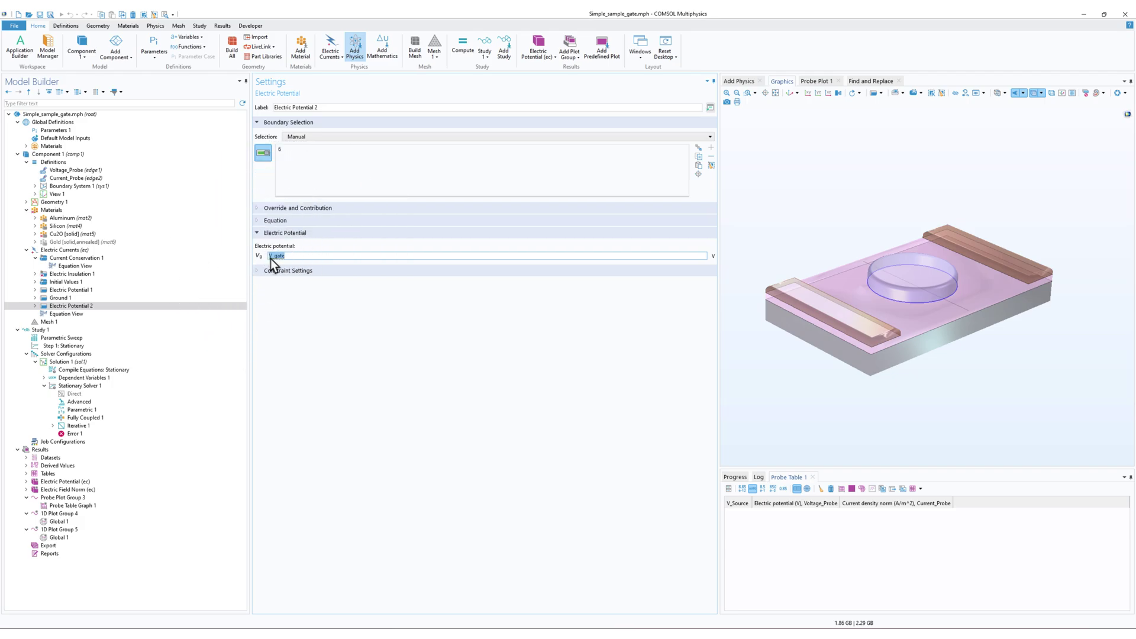
- Define global parameter V_gate with expression 1, then return to Electric Potential 2
left_click(67, 131)
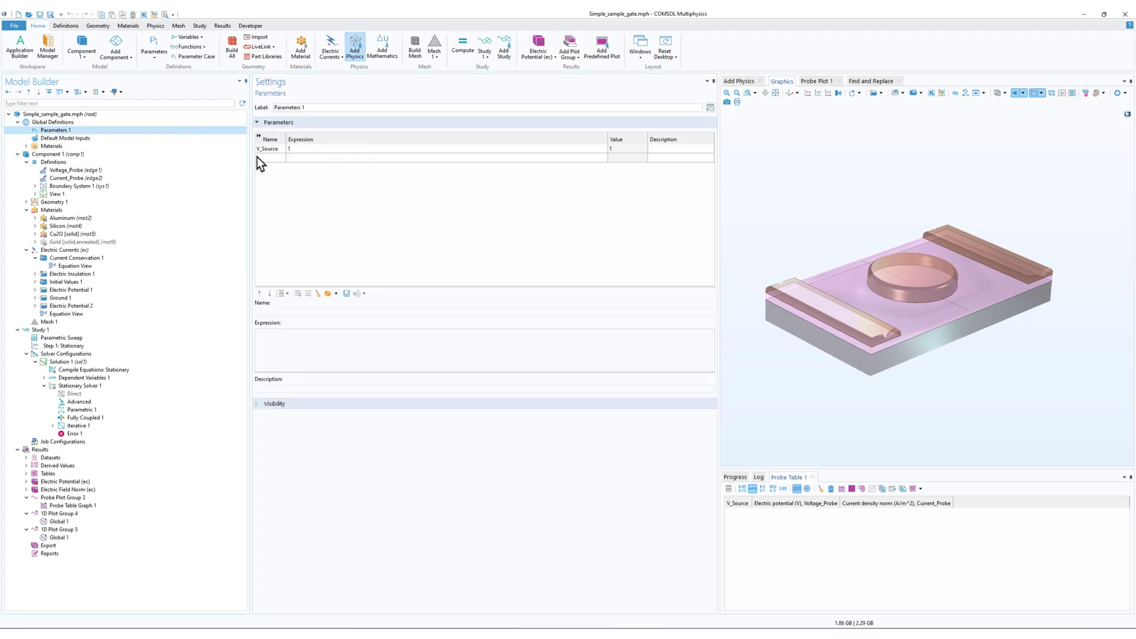
left_click(267, 157)
type("V_gate")
left_click(325, 152)
type("1")
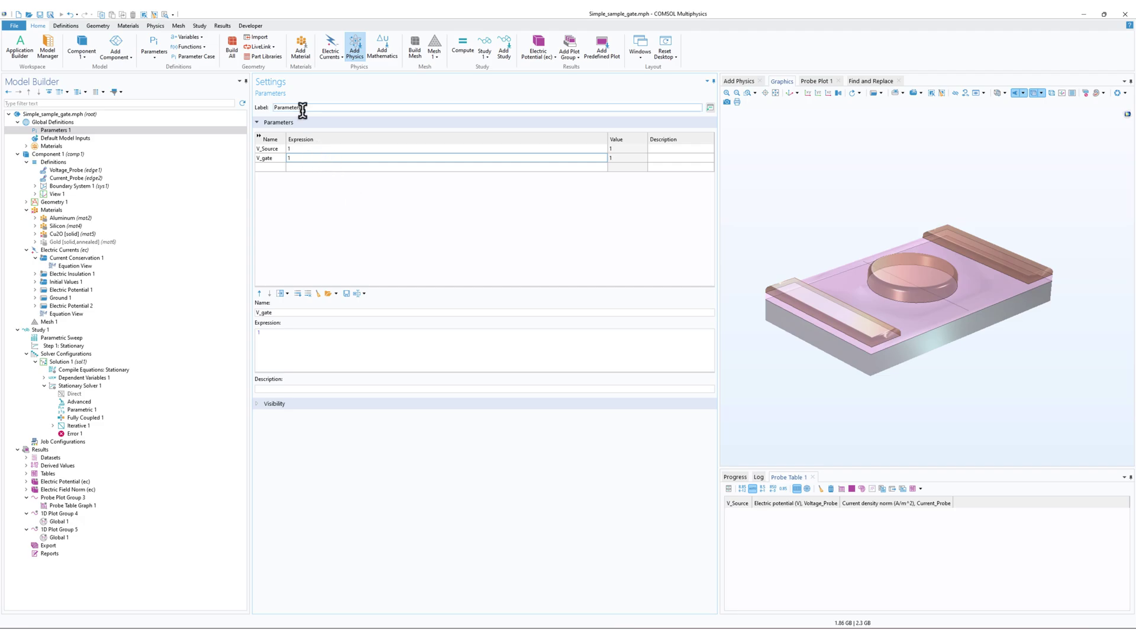
left_click(80, 306)
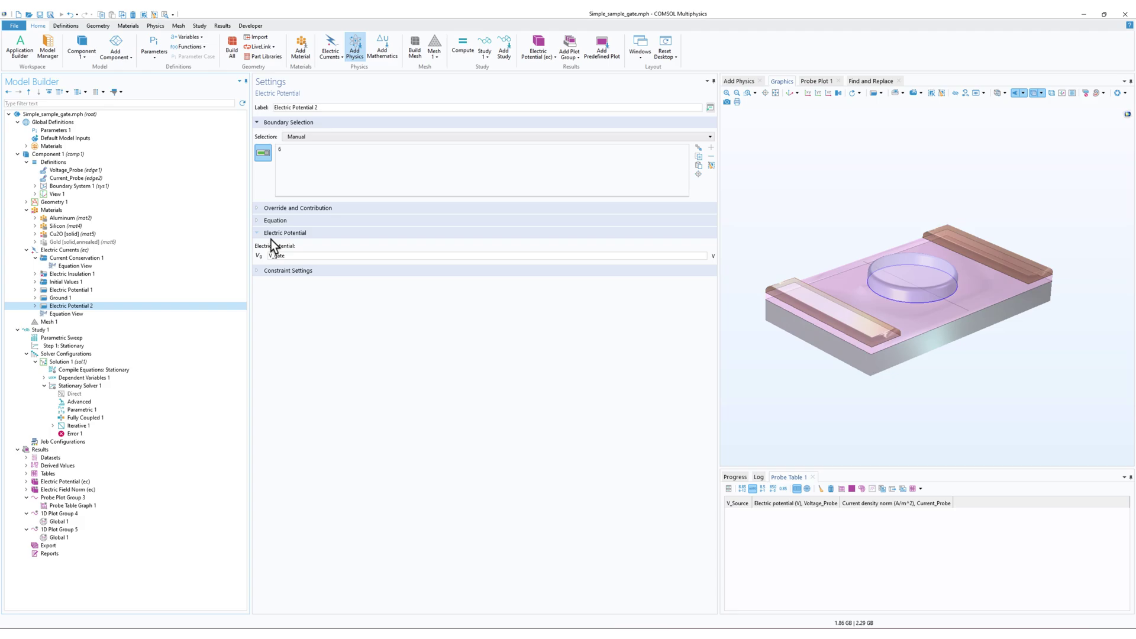
- Add V_gate to the Parametric Sweep ahead of V_Source with values 0 1 2
left_click(89, 330)
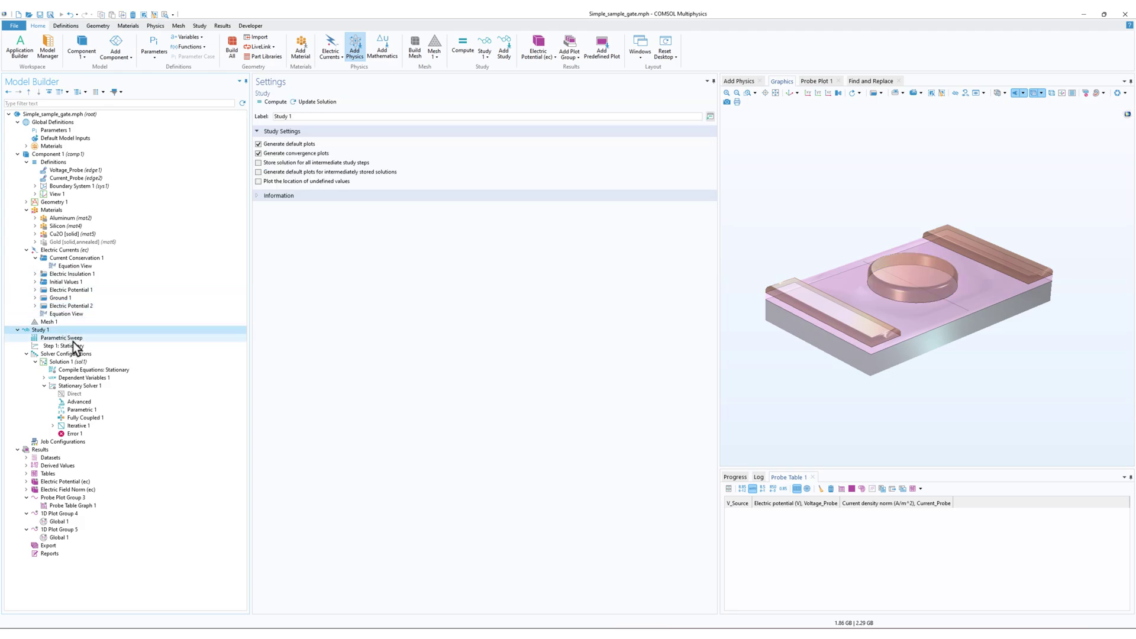
left_click(67, 338)
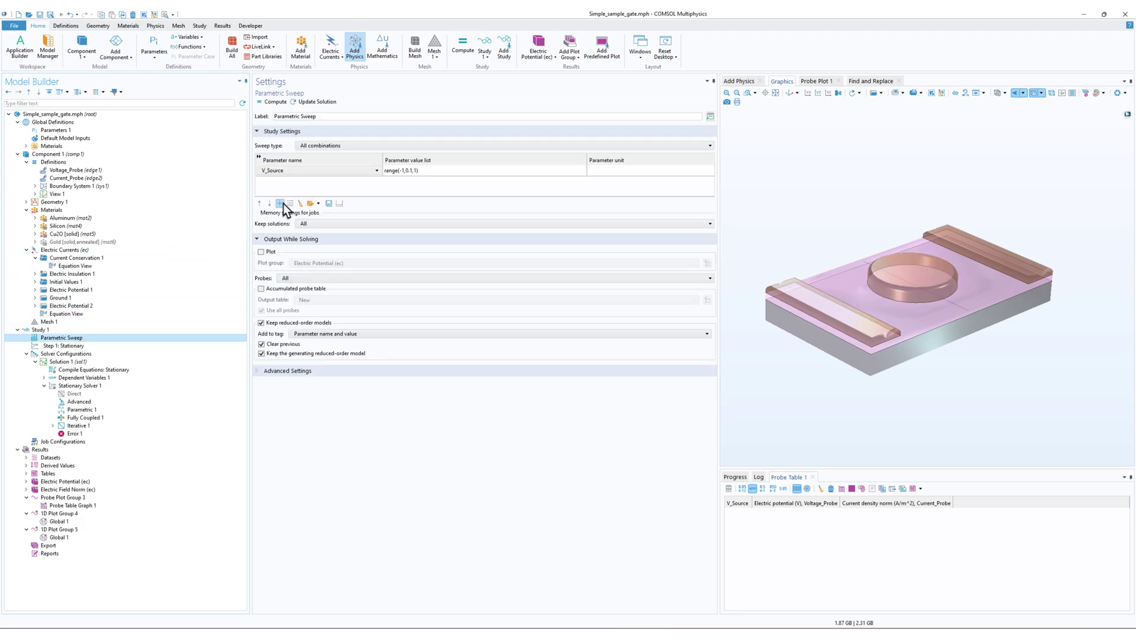
left_click(281, 203)
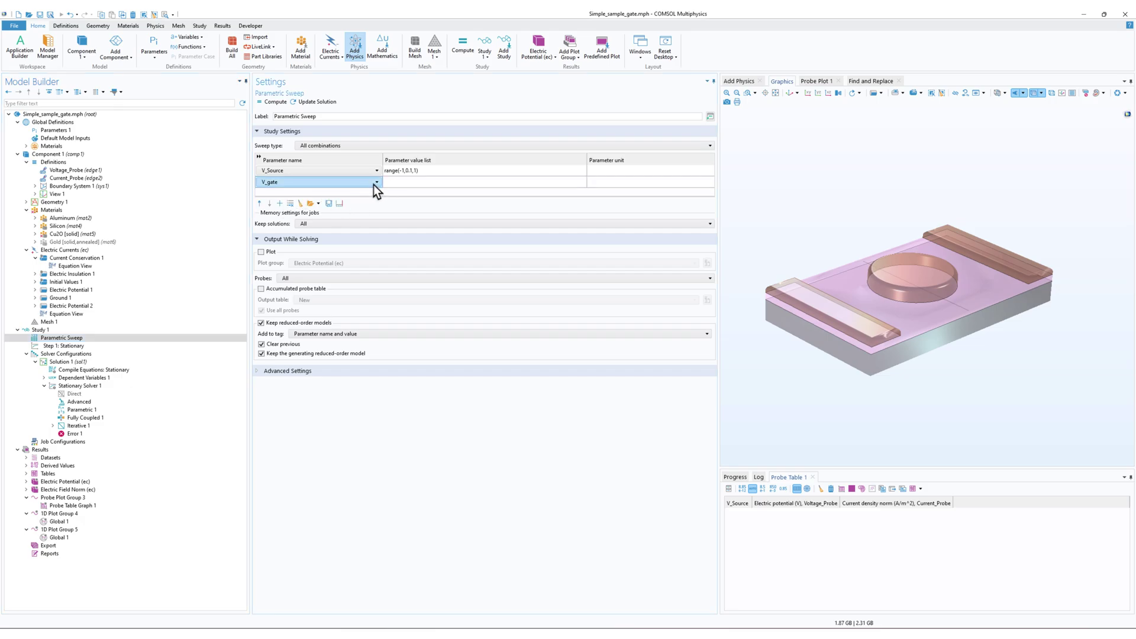
left_click(274, 202)
left_click(395, 171)
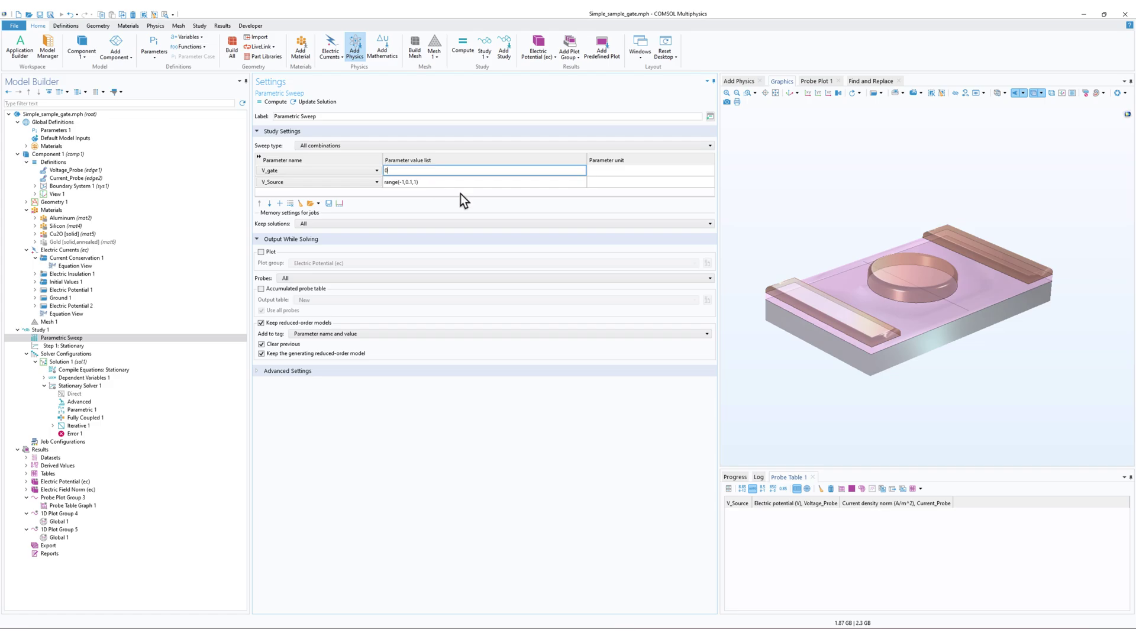
type("0 1 2")
- Recompute Study 1 and review the new error about undefined material property 'sigma'
left_click(97, 329)
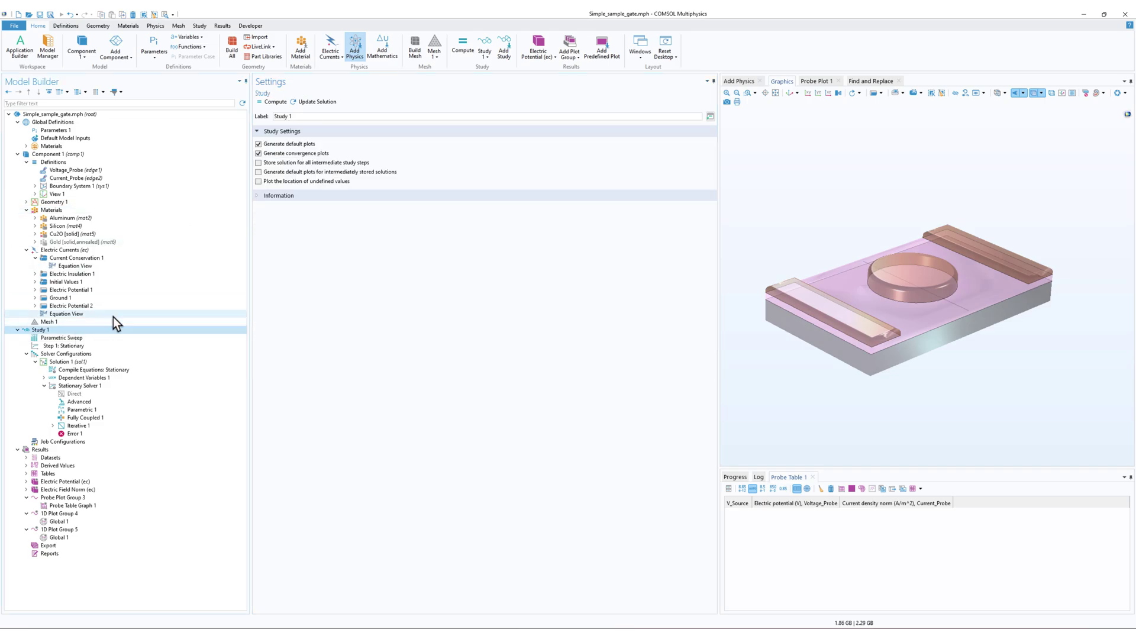
left_click(272, 105)
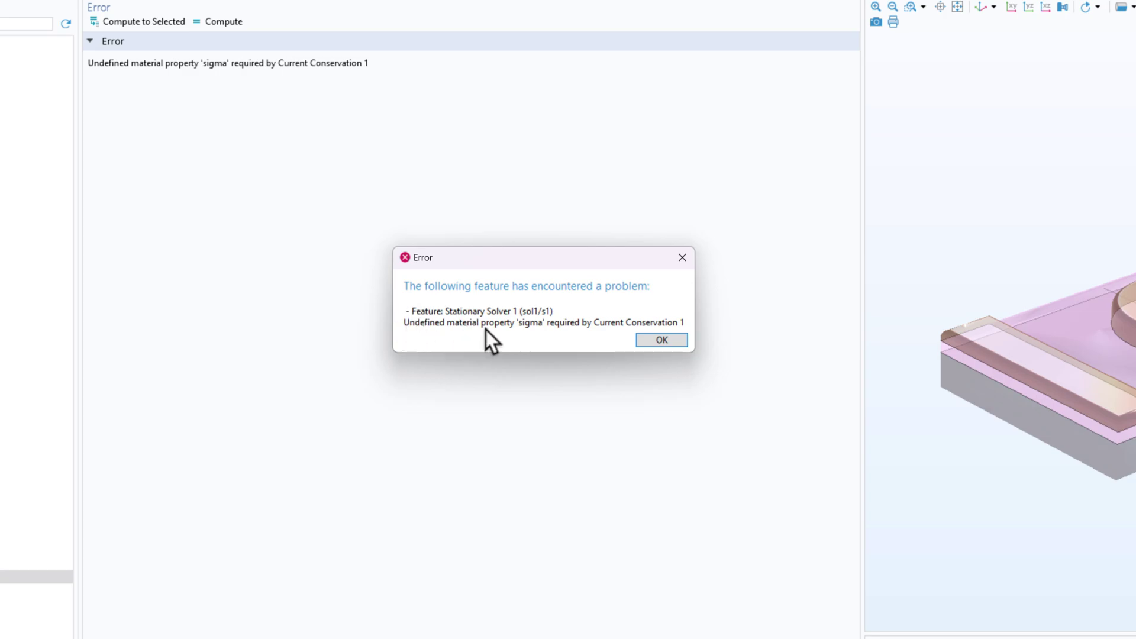
left_click_drag(523, 325, 668, 323)
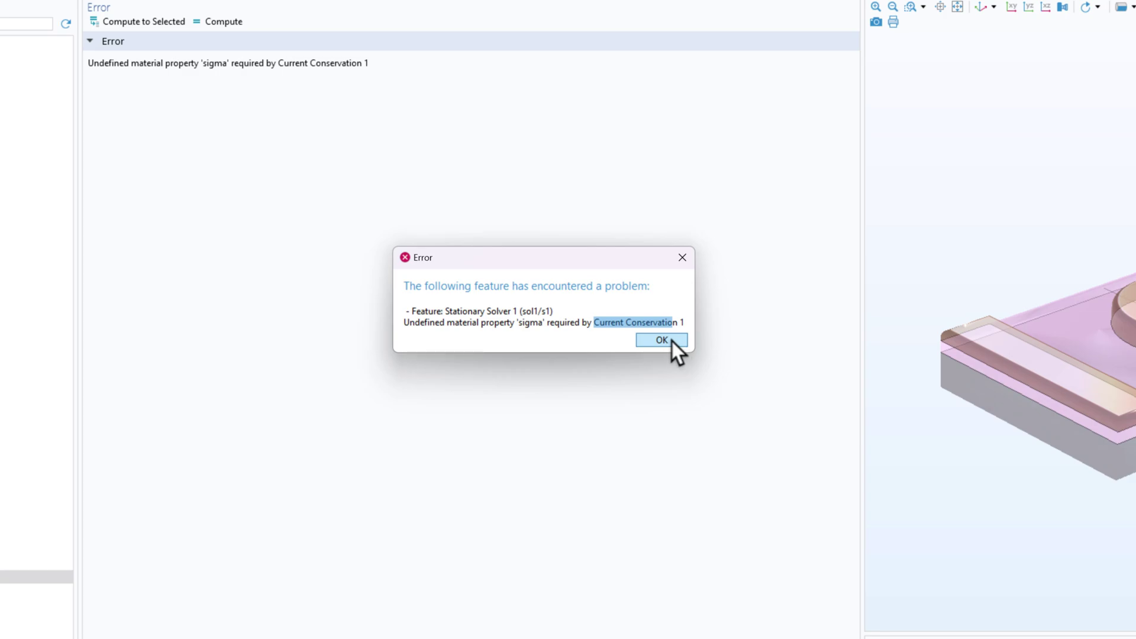
left_click(662, 340)
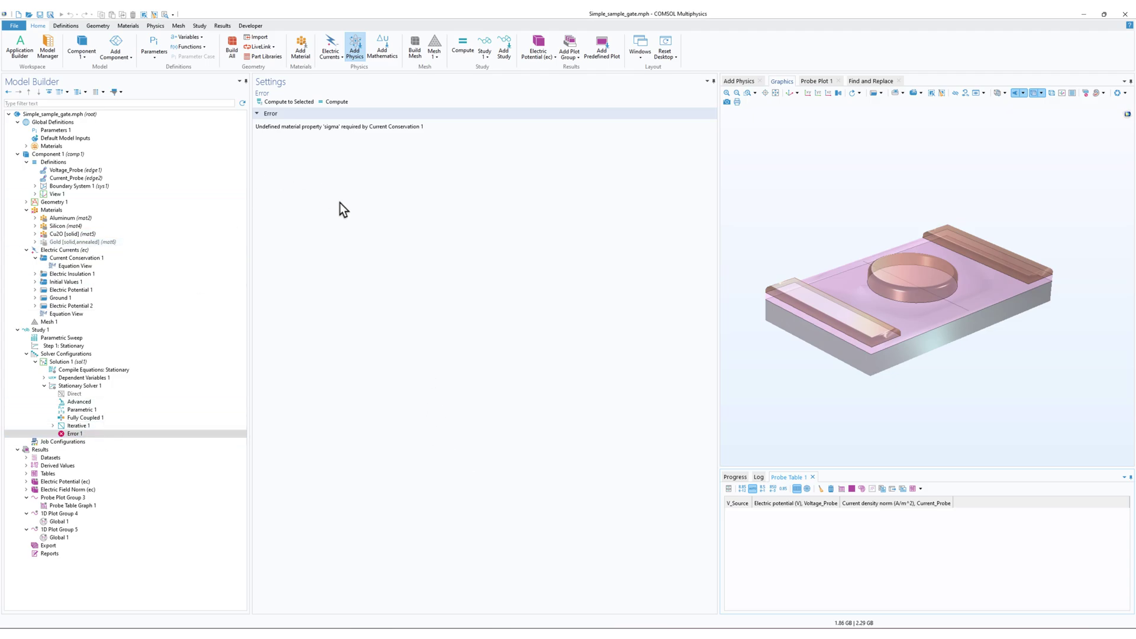
- Copy 'sigma' from the error and search the whole model for it
right_click(332, 131)
left_click(346, 136)
left_click(873, 81)
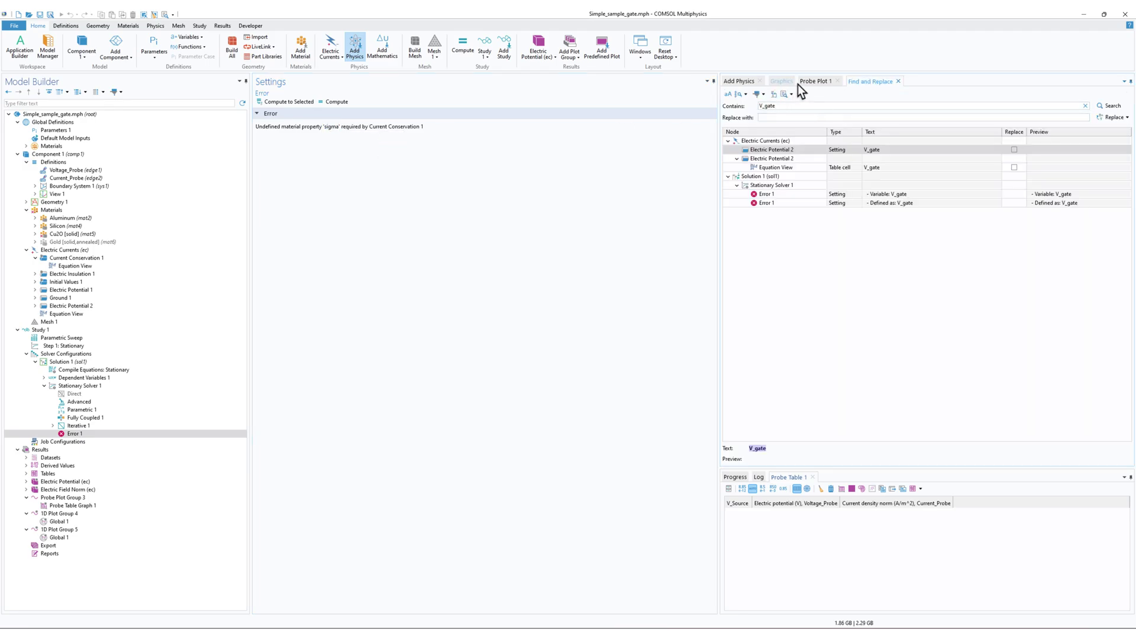
right_click(767, 110)
left_click(792, 137)
left_click(1113, 106)
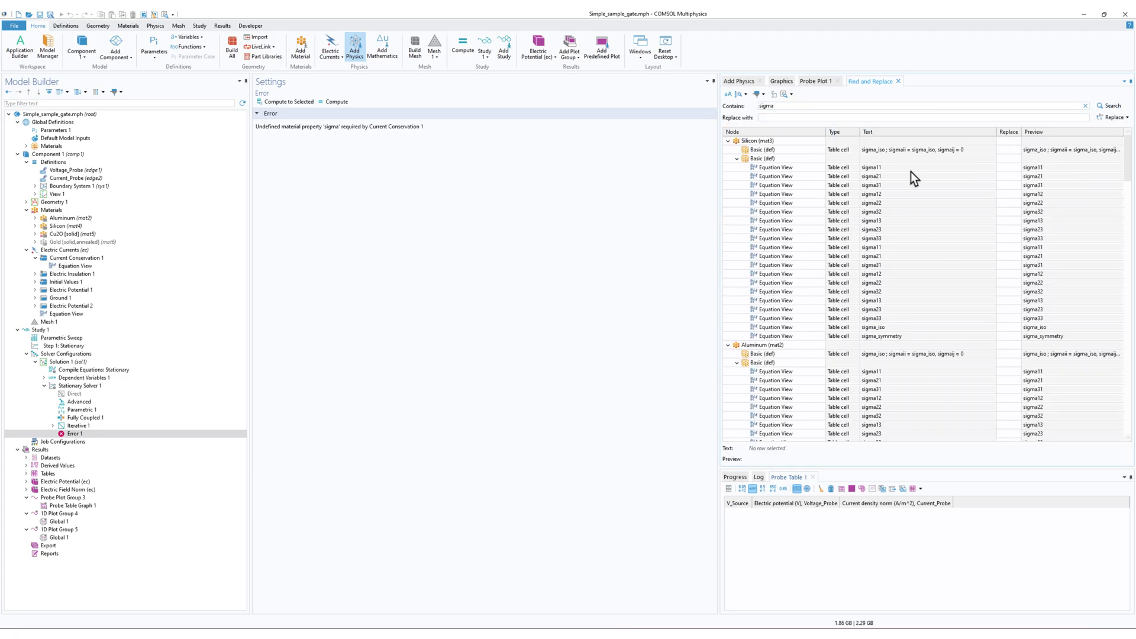
- Browse the sigma matches, including Error 1 and the sigma_iso and sigma11 material entries
scroll(871, 247, "down", 15)
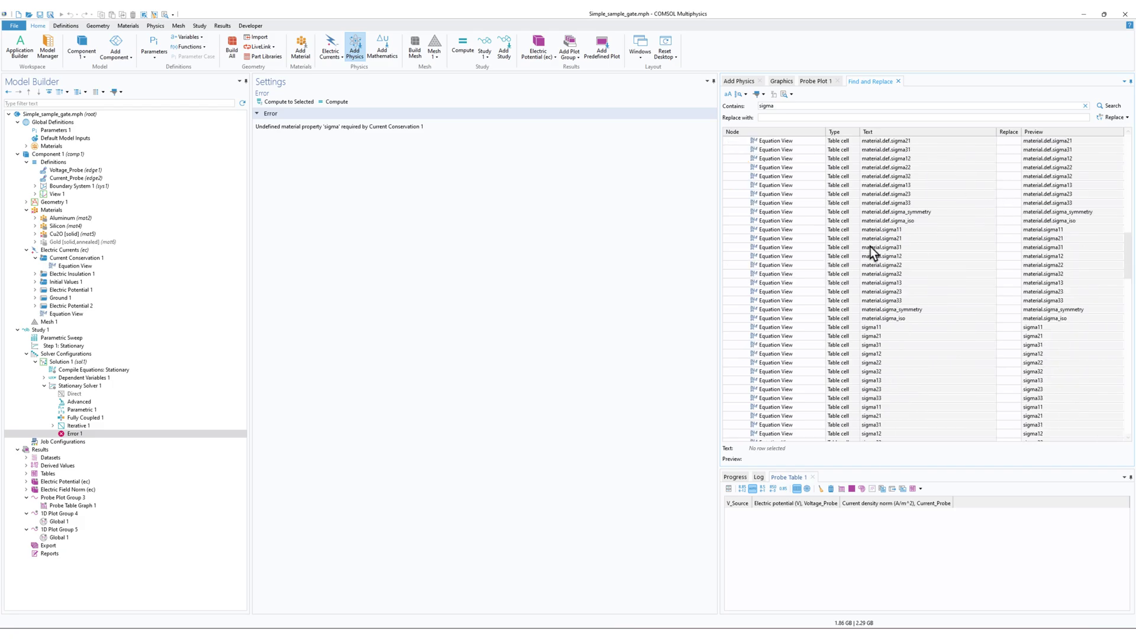
scroll(864, 311, "down", 6)
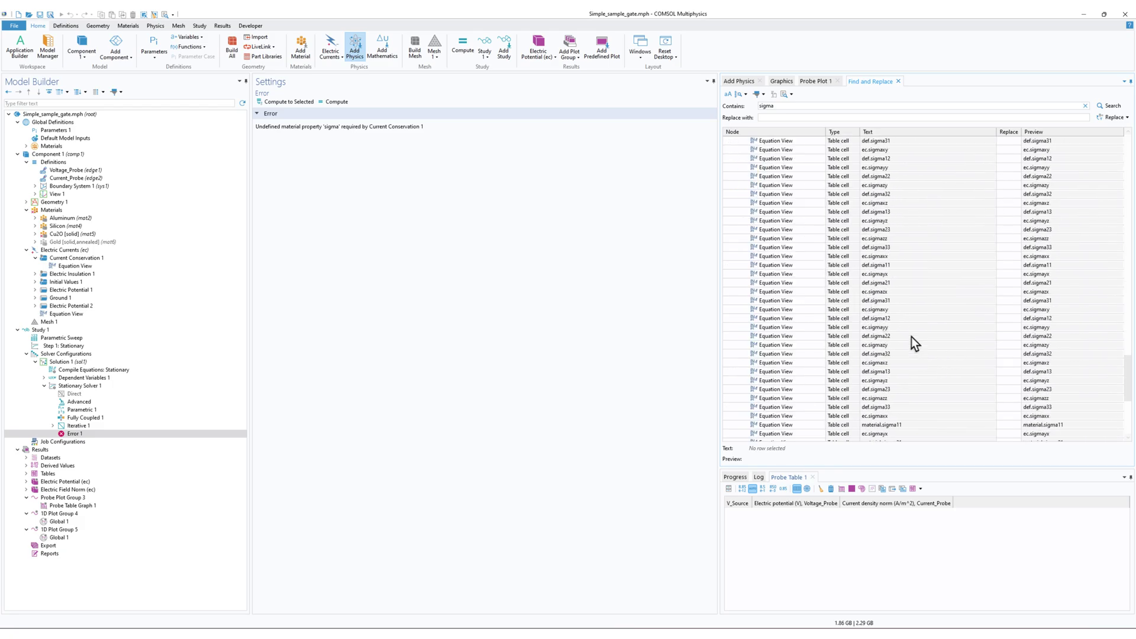
scroll(915, 337, "up", 9)
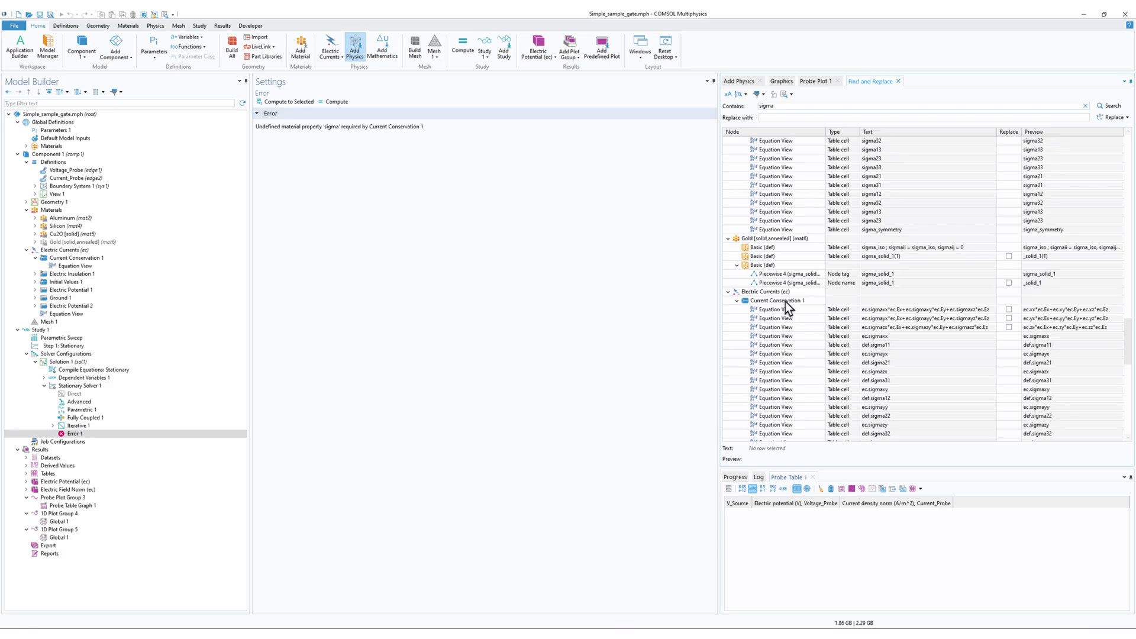
scroll(895, 338, "down", 10)
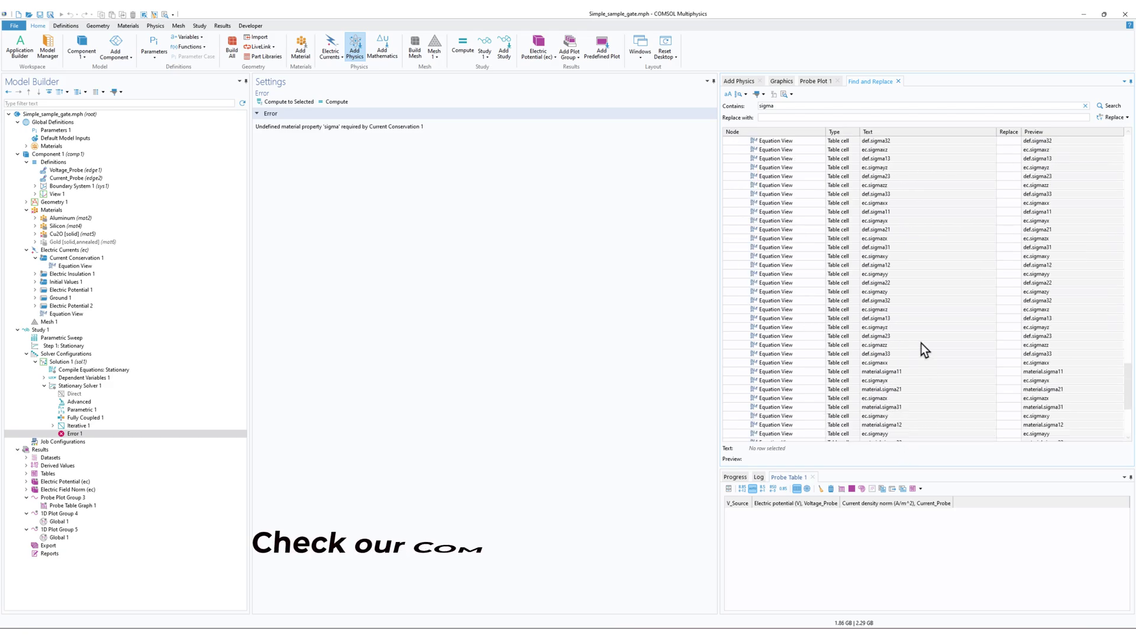
left_click_drag(997, 139, 1078, 138)
left_click(1007, 435)
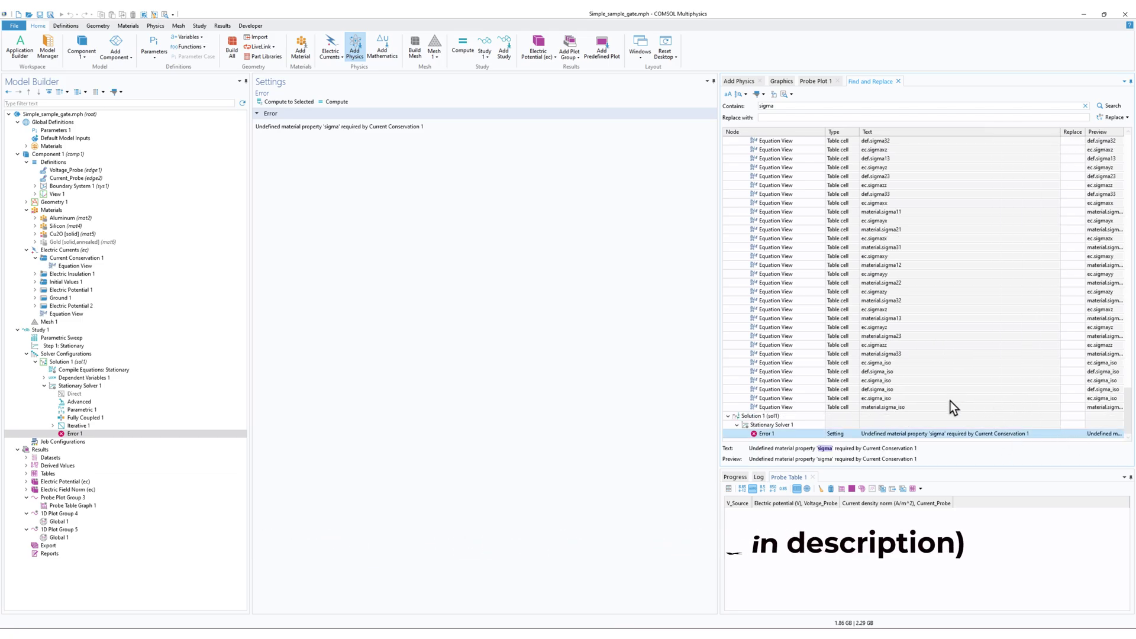
scroll(946, 367, "up", 10)
scroll(942, 343, "up", 10)
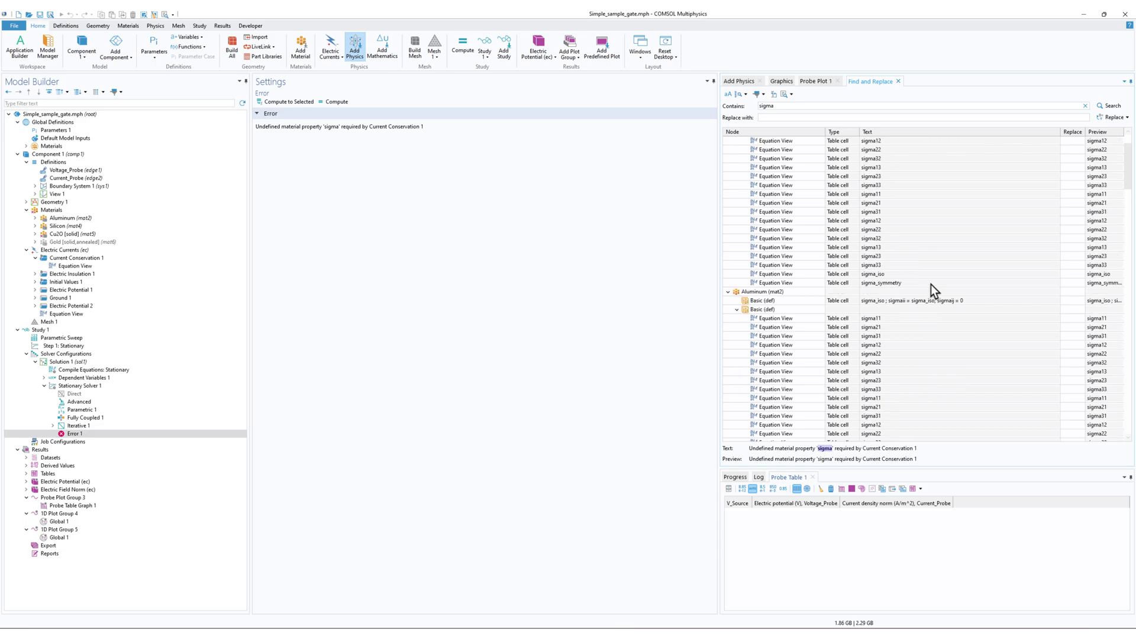
left_click(887, 266)
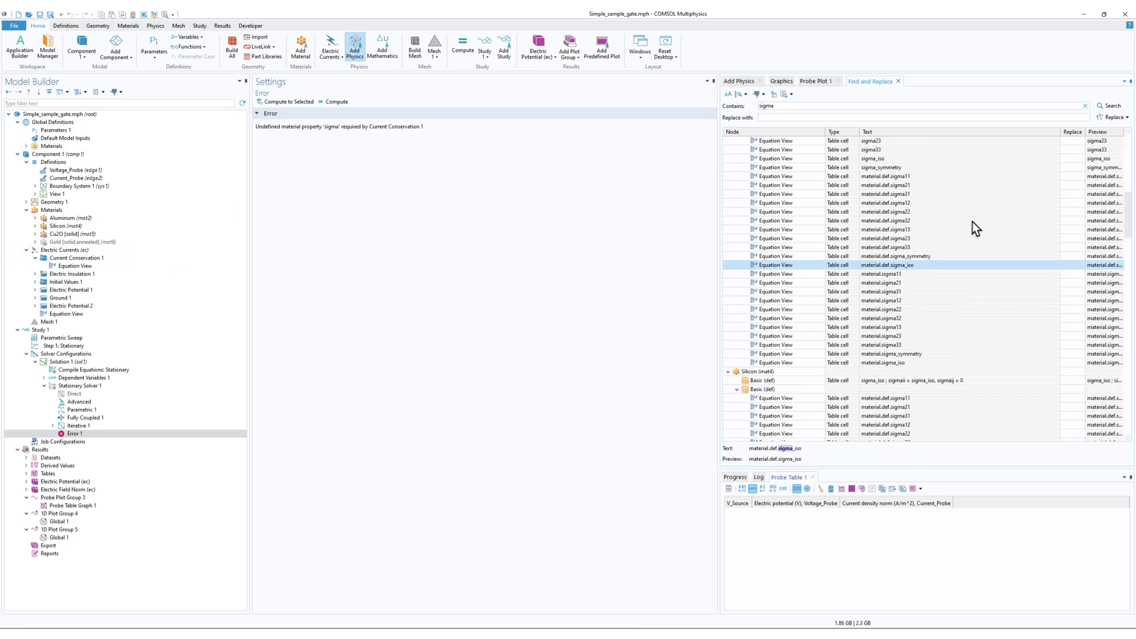
left_click(888, 176)
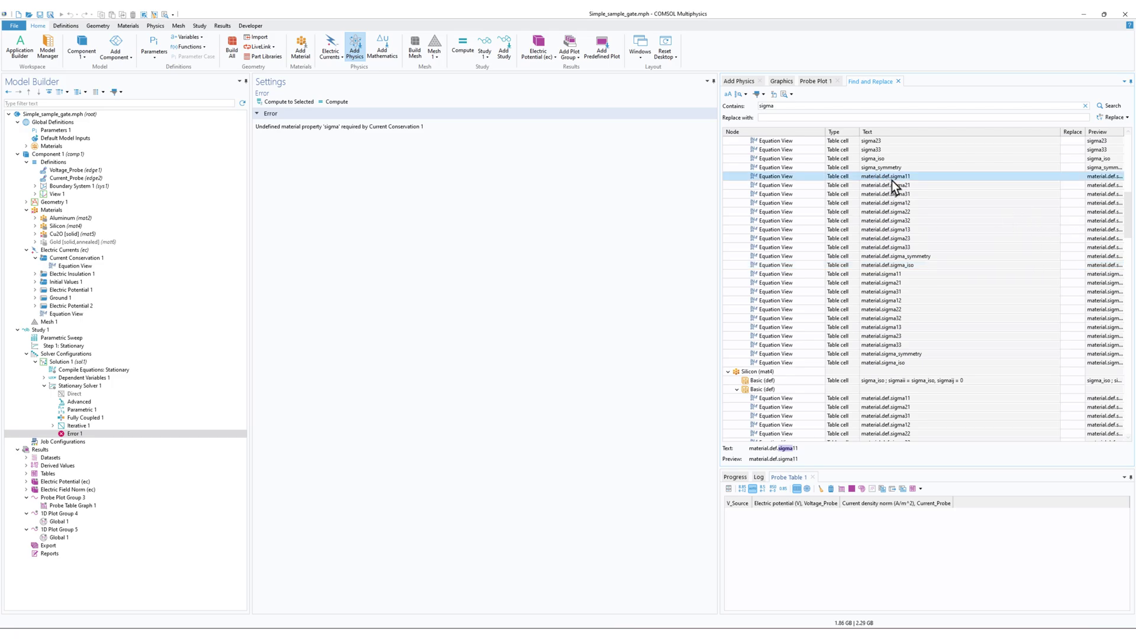
- Enter 0.01 S/m as the Cu2O electrical conductivity and select Study 1
left_click(70, 211)
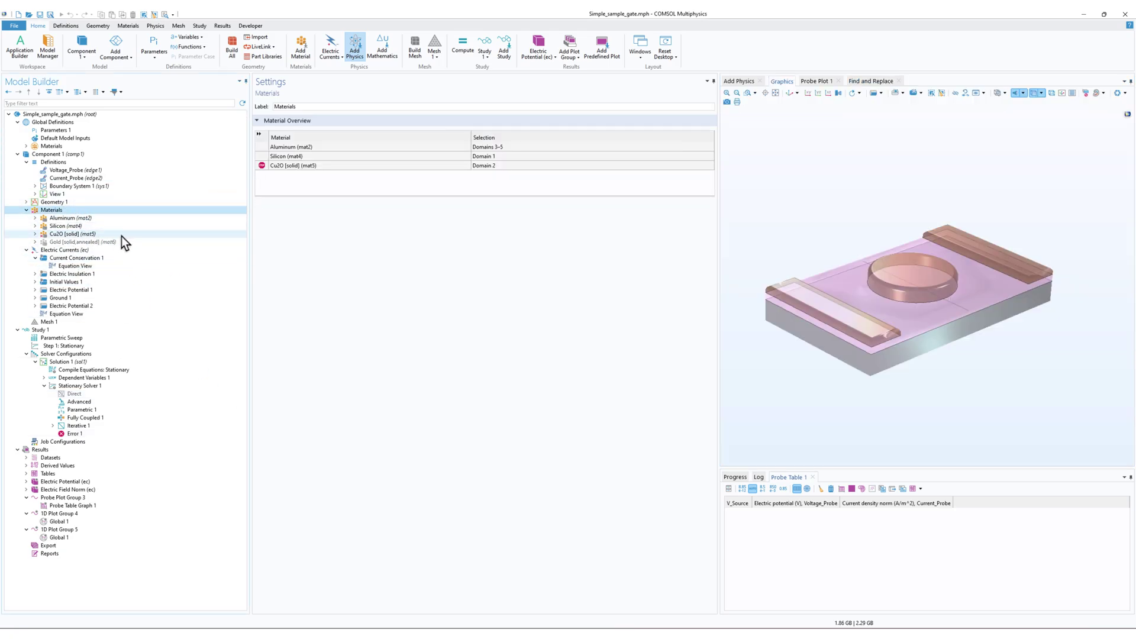
left_click(48, 235)
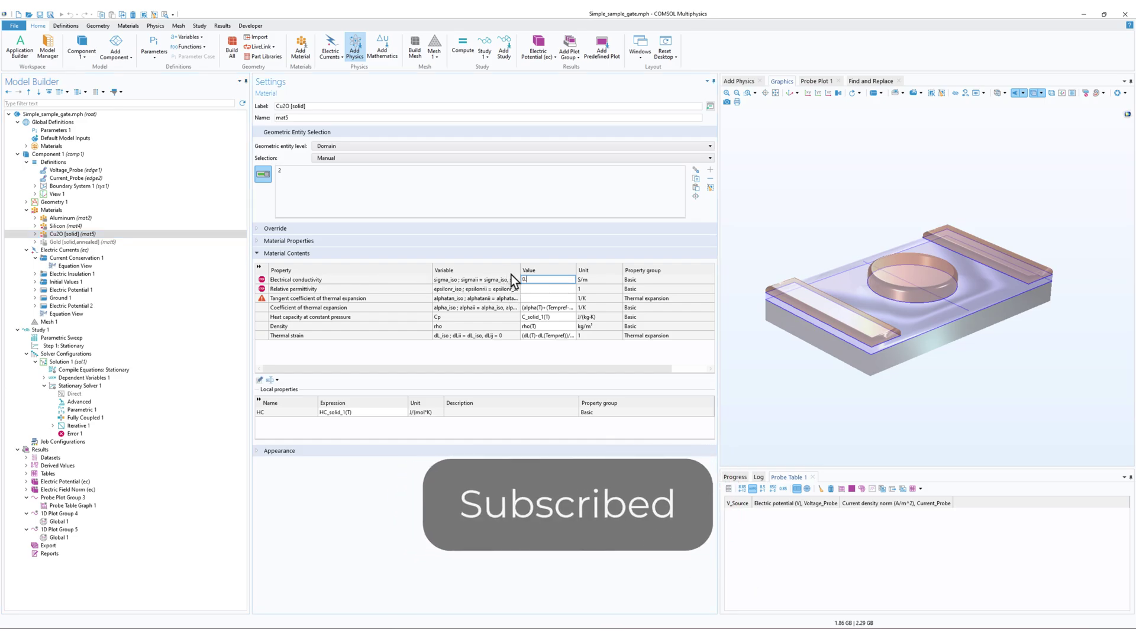
type("01")
left_click(548, 289)
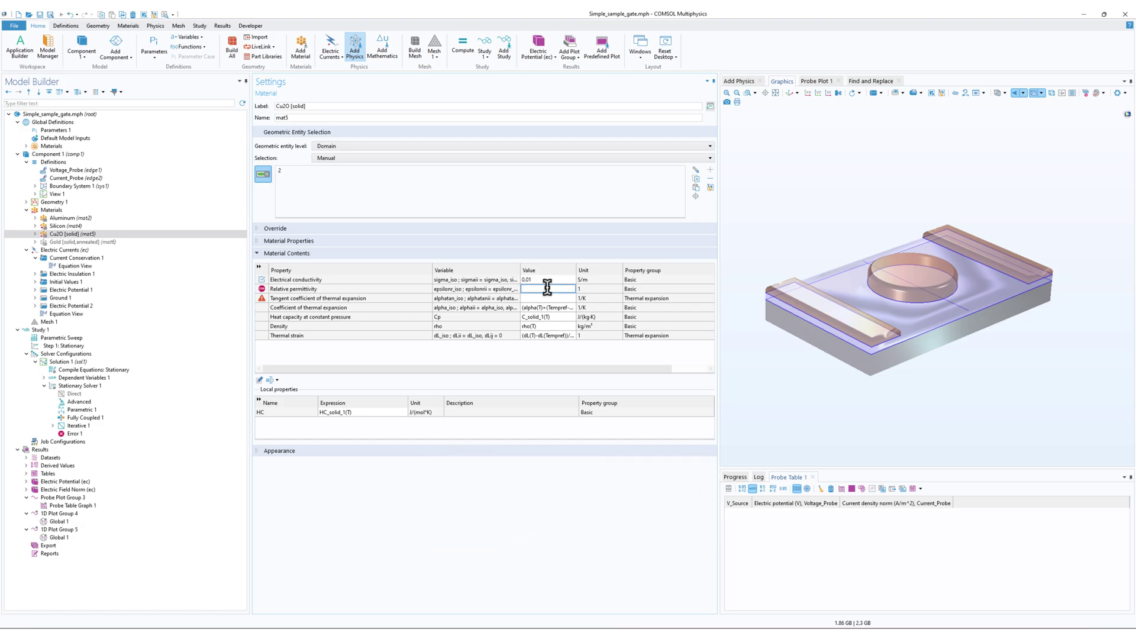
left_click(65, 331)
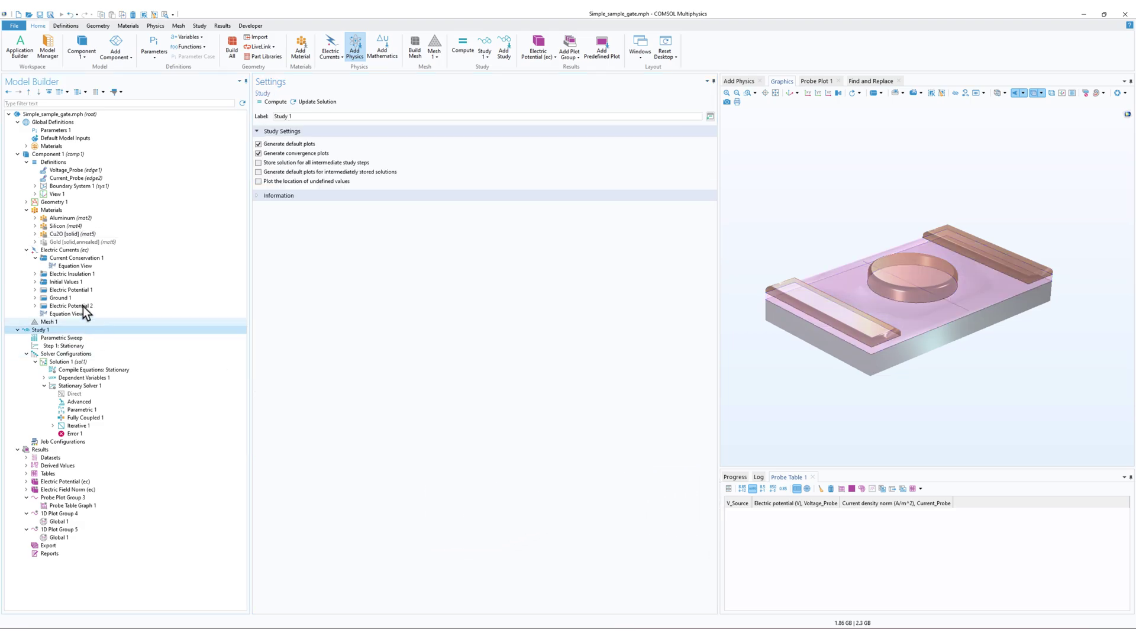
- Rerun the study, then set Global 1's V_gate parameter selection to From list with only 1
left_click(276, 102)
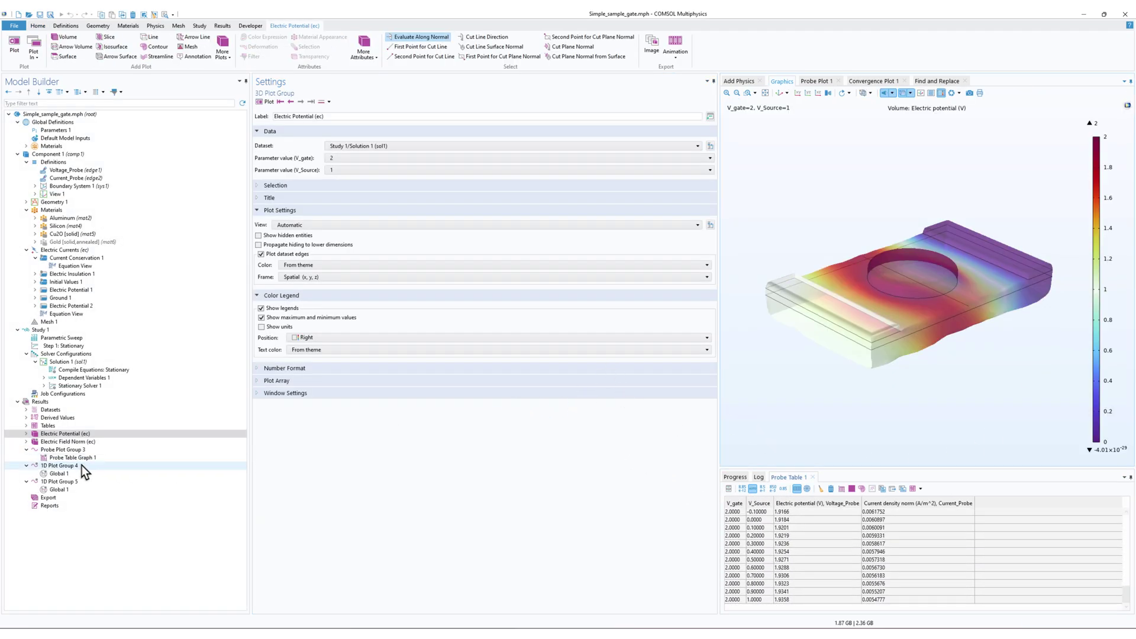
left_click(62, 481)
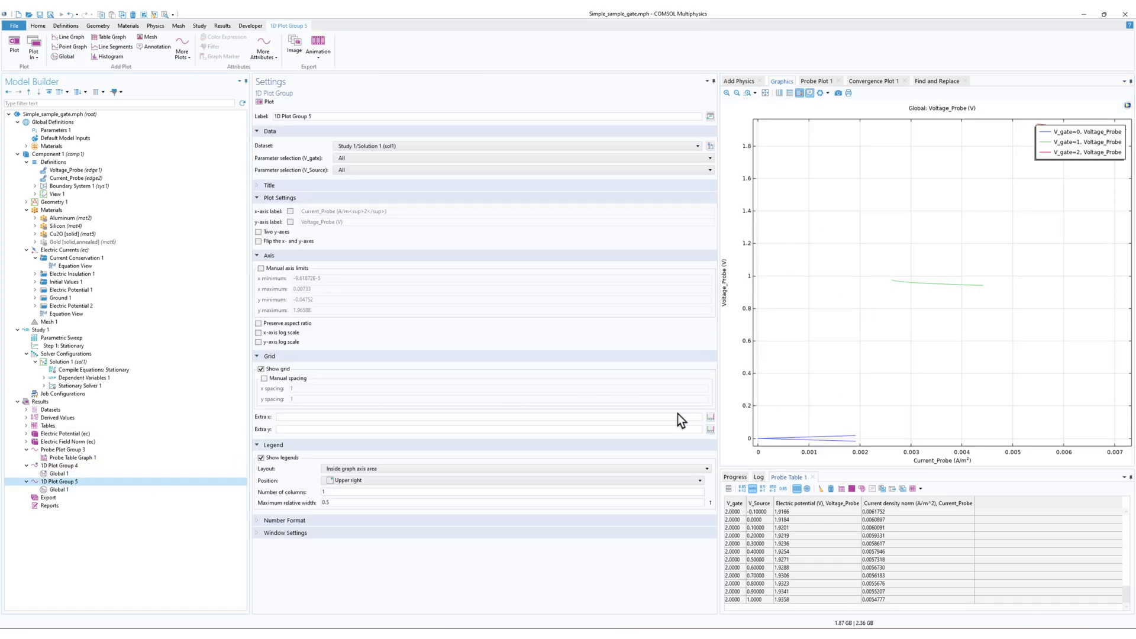
left_click(59, 490)
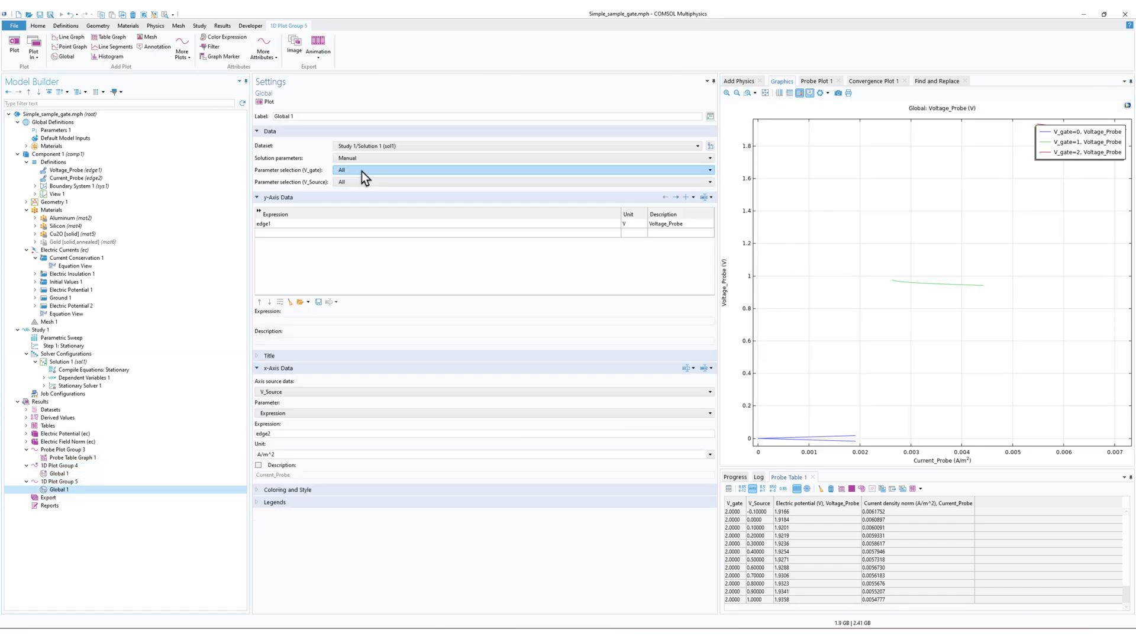
left_click(362, 170)
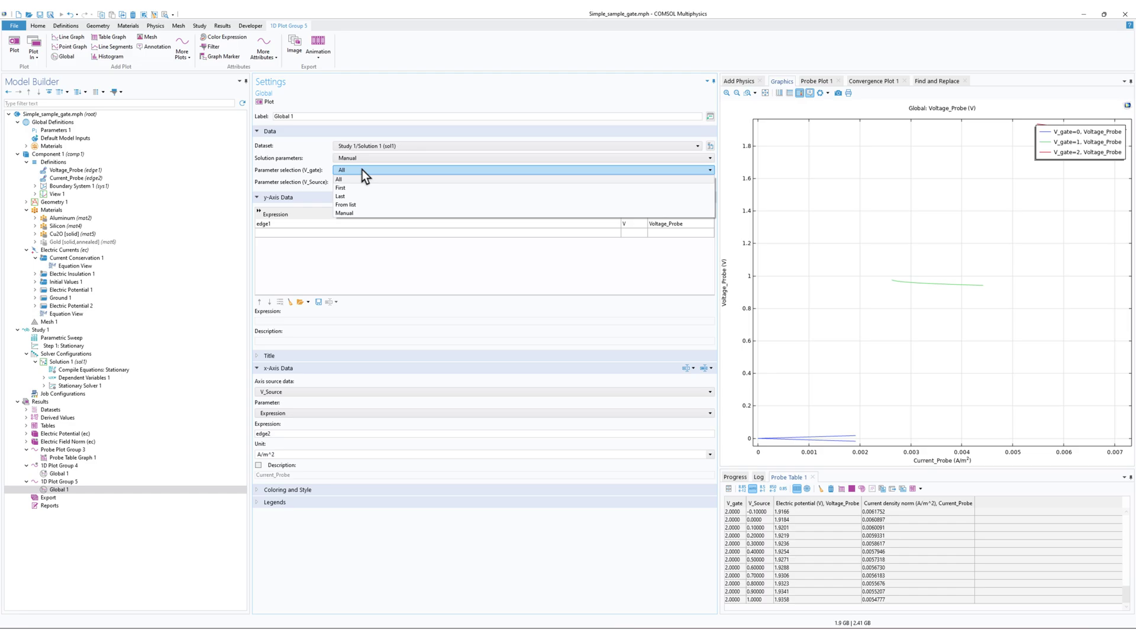
left_click(362, 203)
left_click(267, 103)
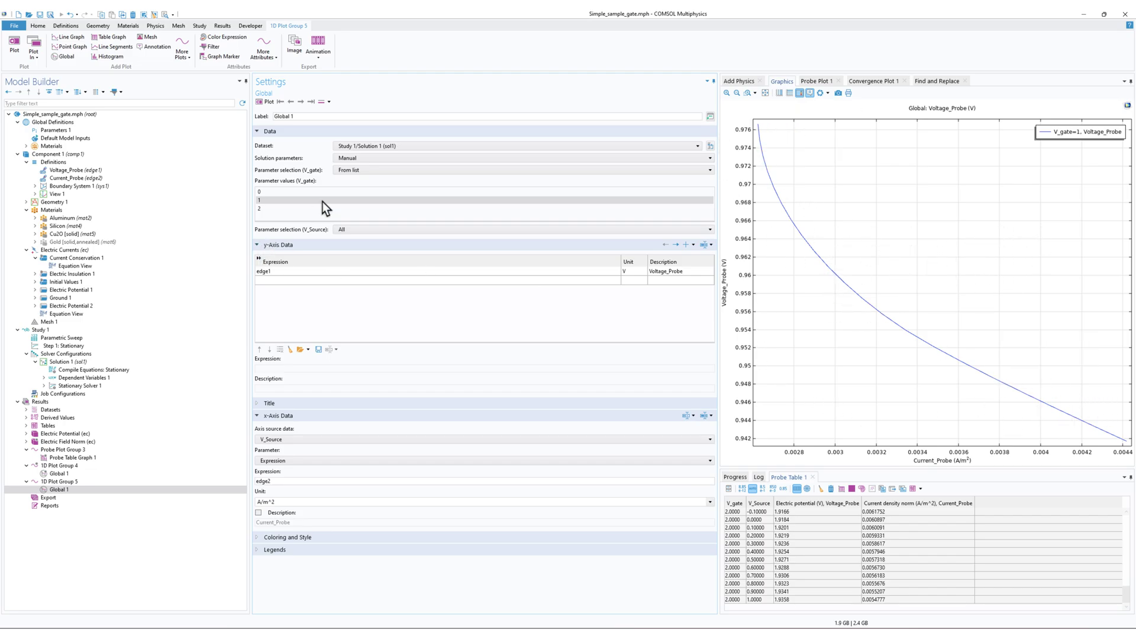
- Switch the Global 1 plot to the V_gate=2 curve and replot it
left_click(304, 208)
left_click(270, 102)
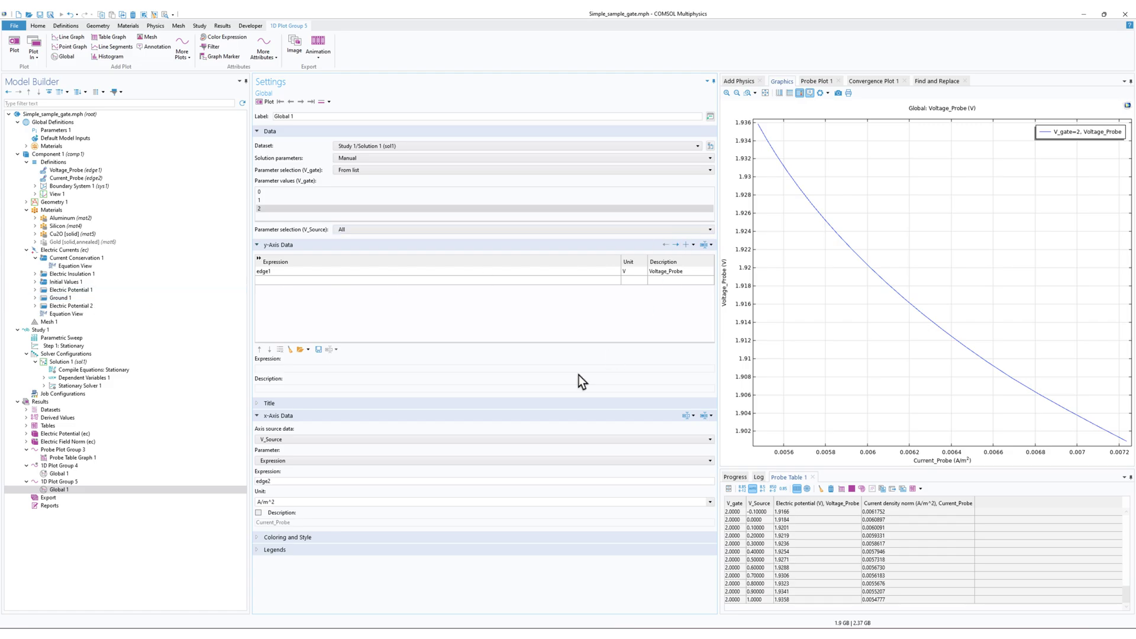
- Show the sigma search results and set the Node Filter to match Node names
left_click(940, 83)
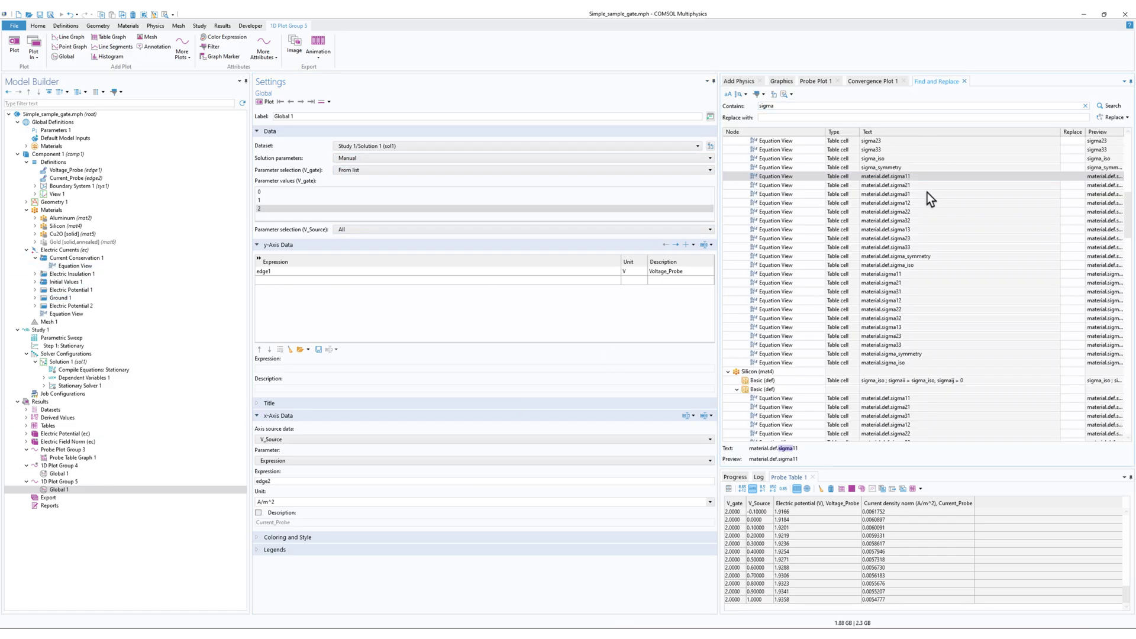
scroll(892, 275, "down", 10)
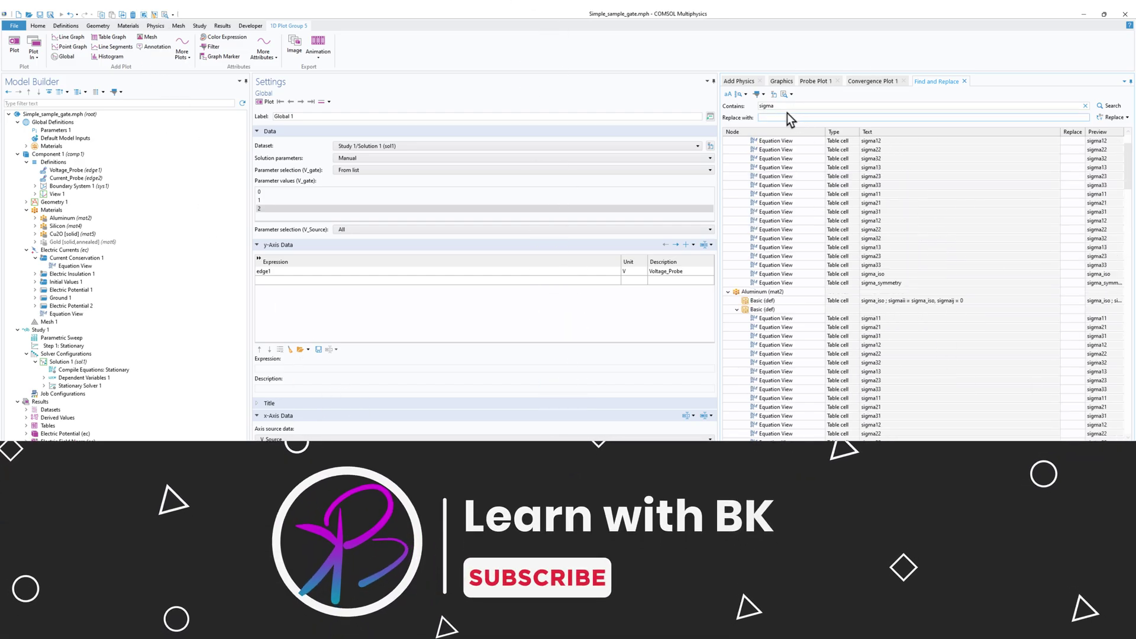
left_click(764, 95)
left_click(769, 109)
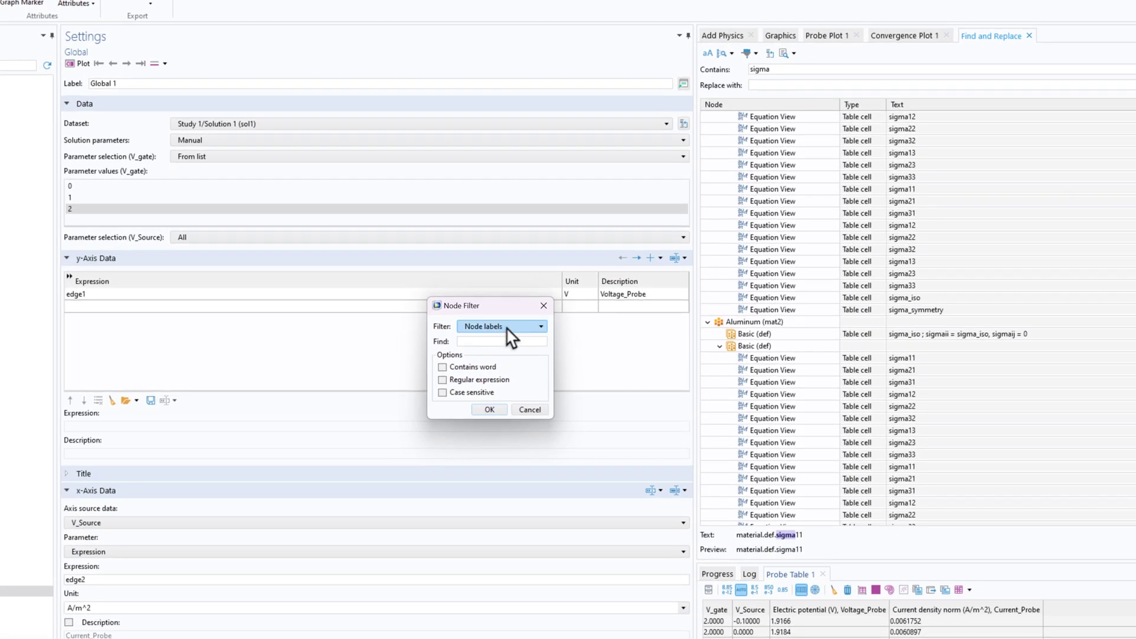
left_click(580, 294)
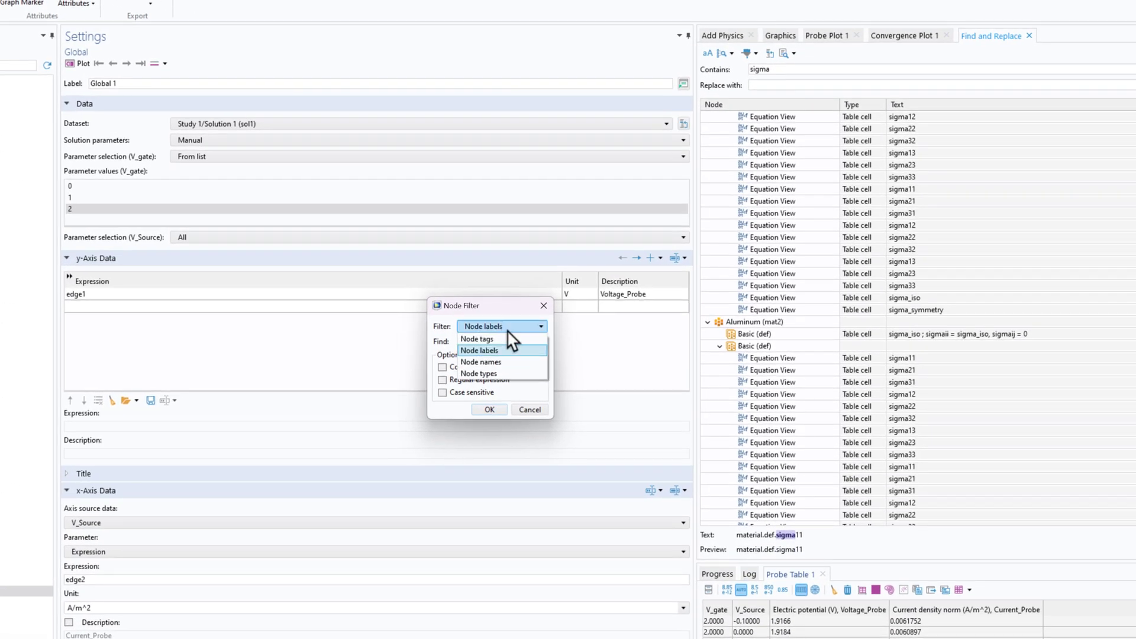
left_click(500, 362)
left_click(490, 410)
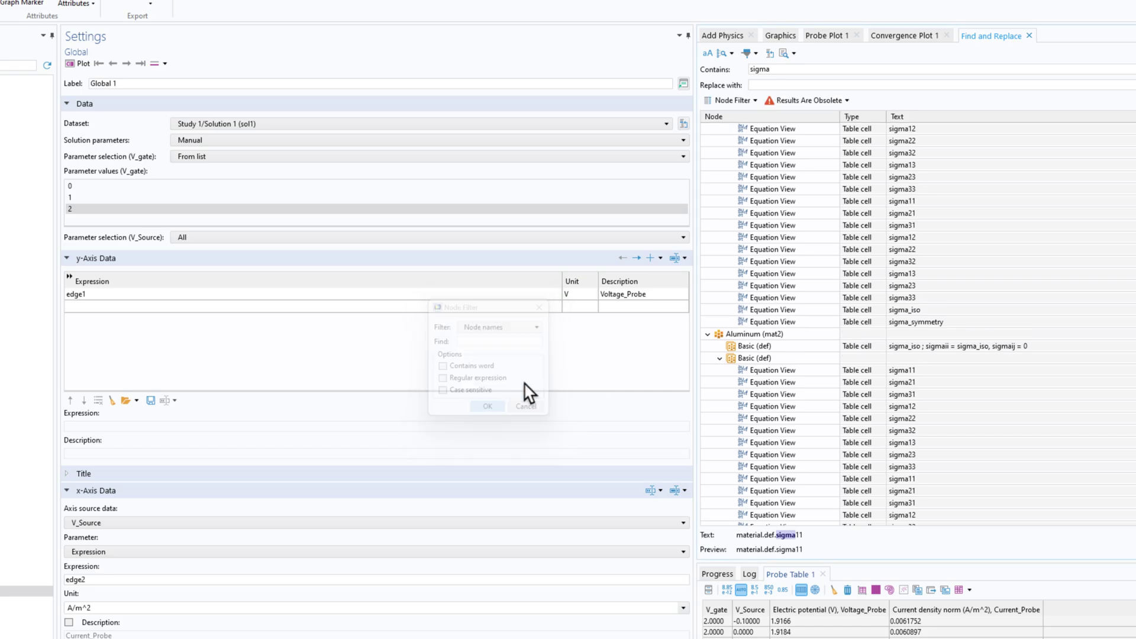
- Reopen the Node Filter settings to enter the node-name filter text
scroll(888, 343, "up", 2)
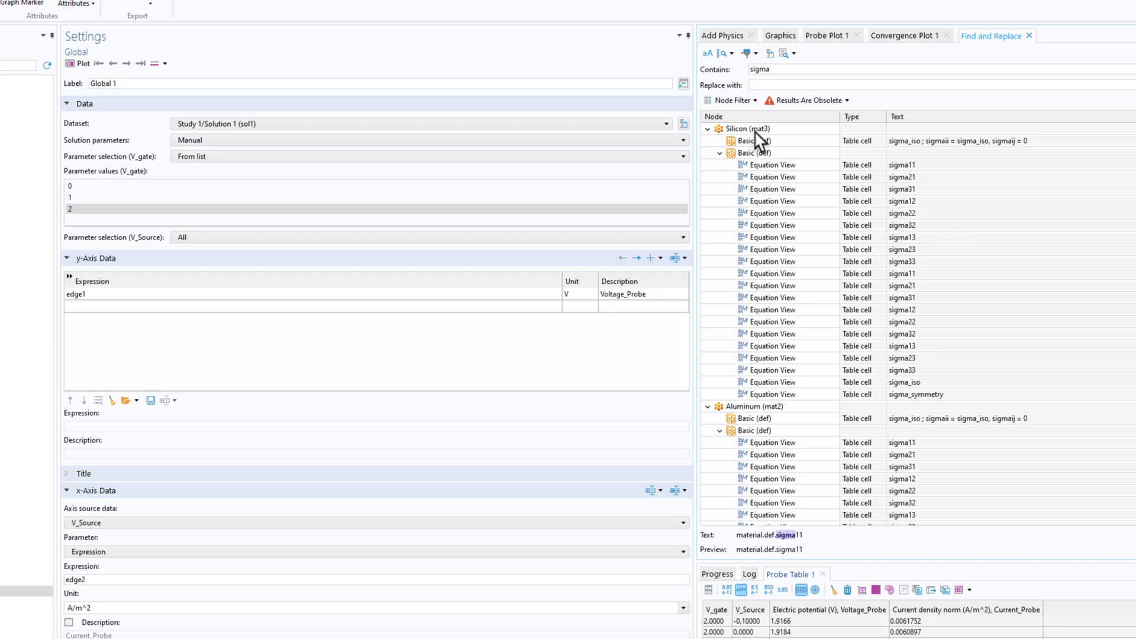
left_click(749, 53)
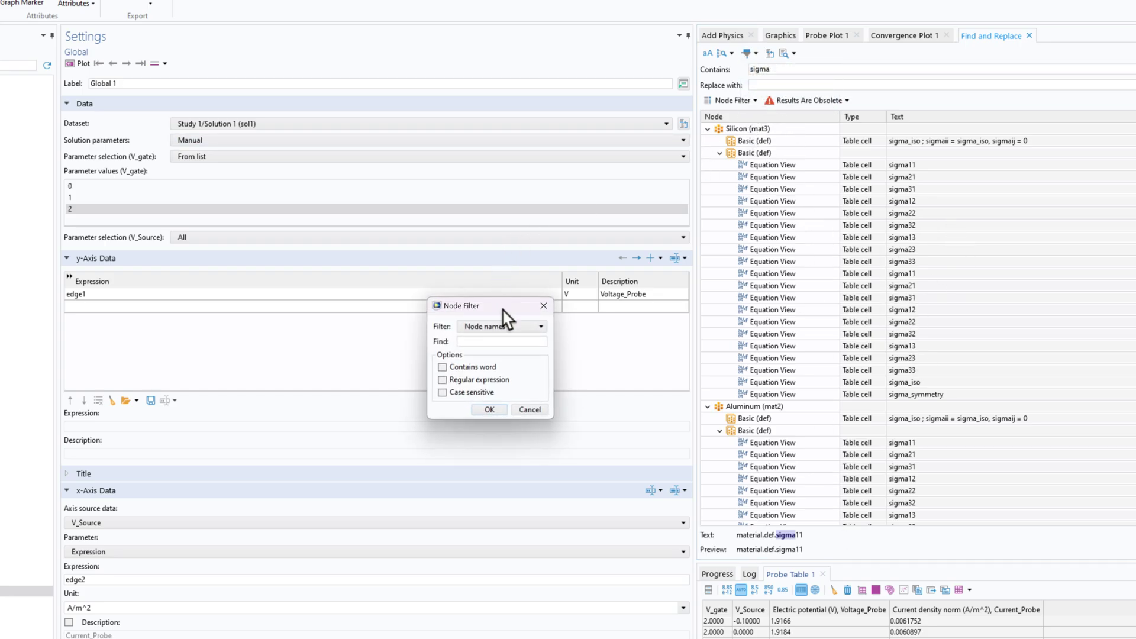
left_click(476, 343)
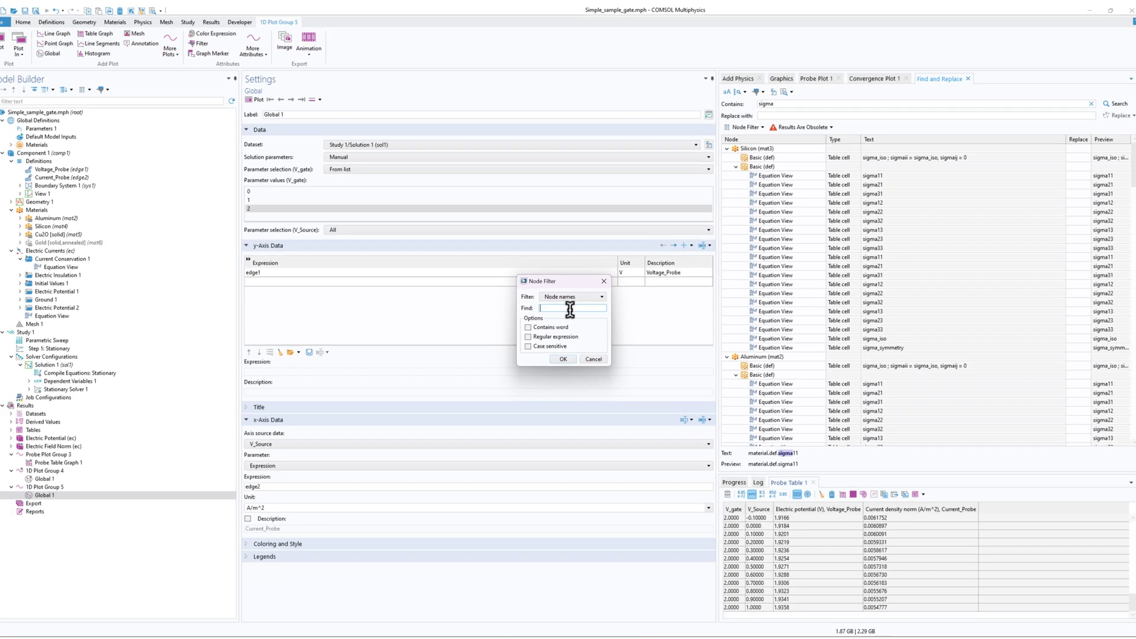
- Apply the ec node-name filter, rerun the sigma search, and select the search term
type("ec")
left_click(577, 357)
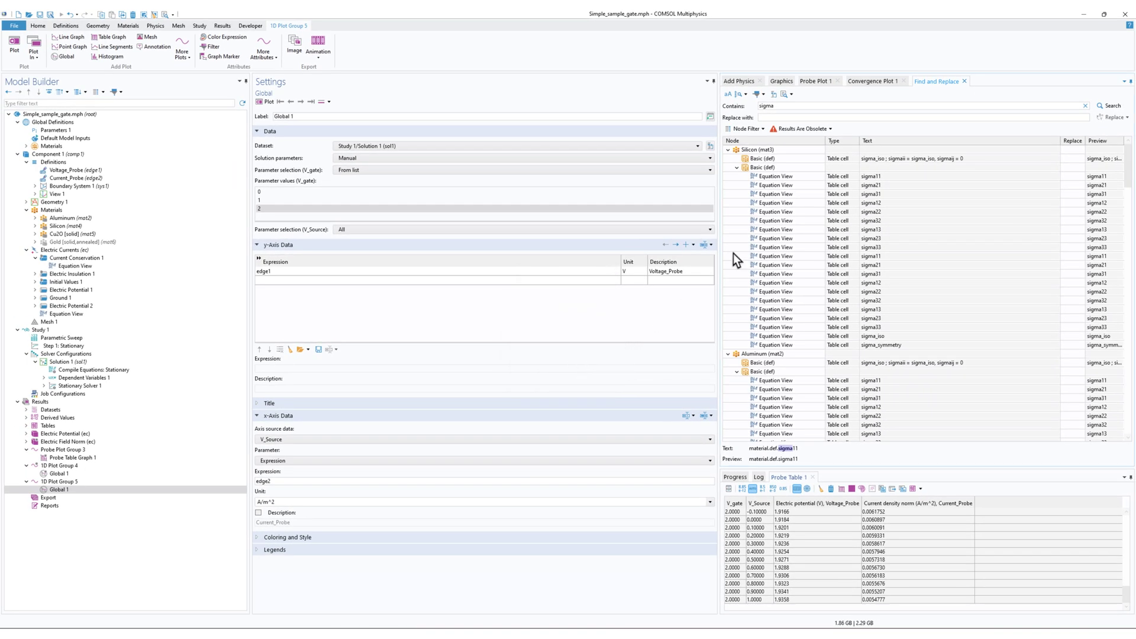
left_click(1111, 107)
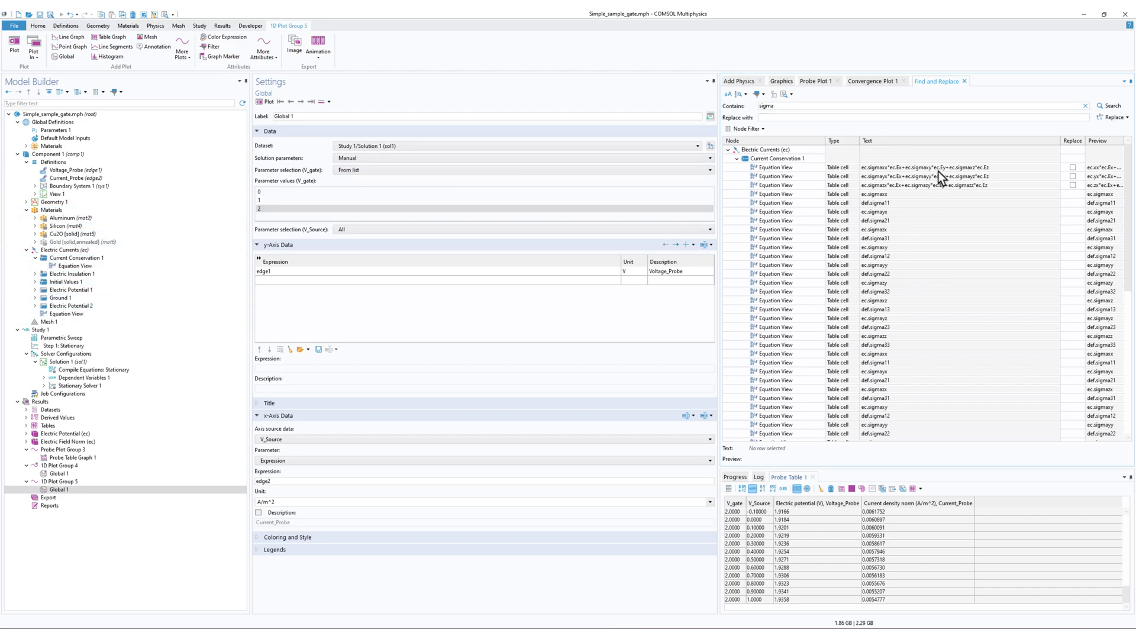
left_click(772, 107)
double_click(771, 106)
- Inspect the def.sigma matches, then the ec.Jix expression in Current Conservation 1's Equation View
left_click(798, 176)
left_click(800, 256)
scroll(981, 268, "down", 5)
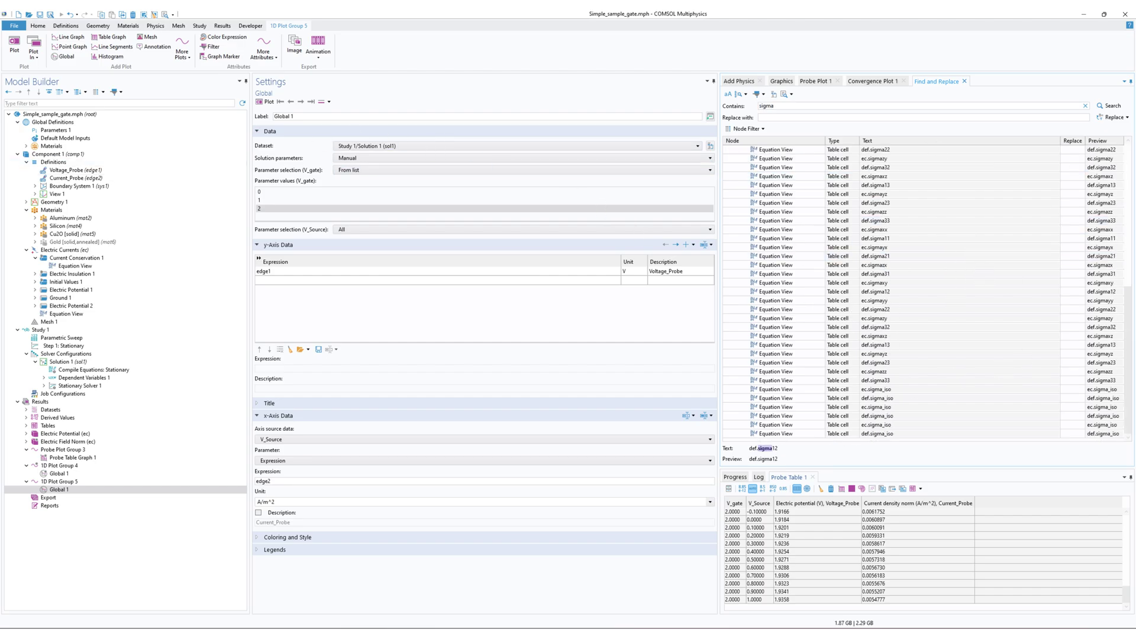
left_click(75, 266)
left_click(335, 206)
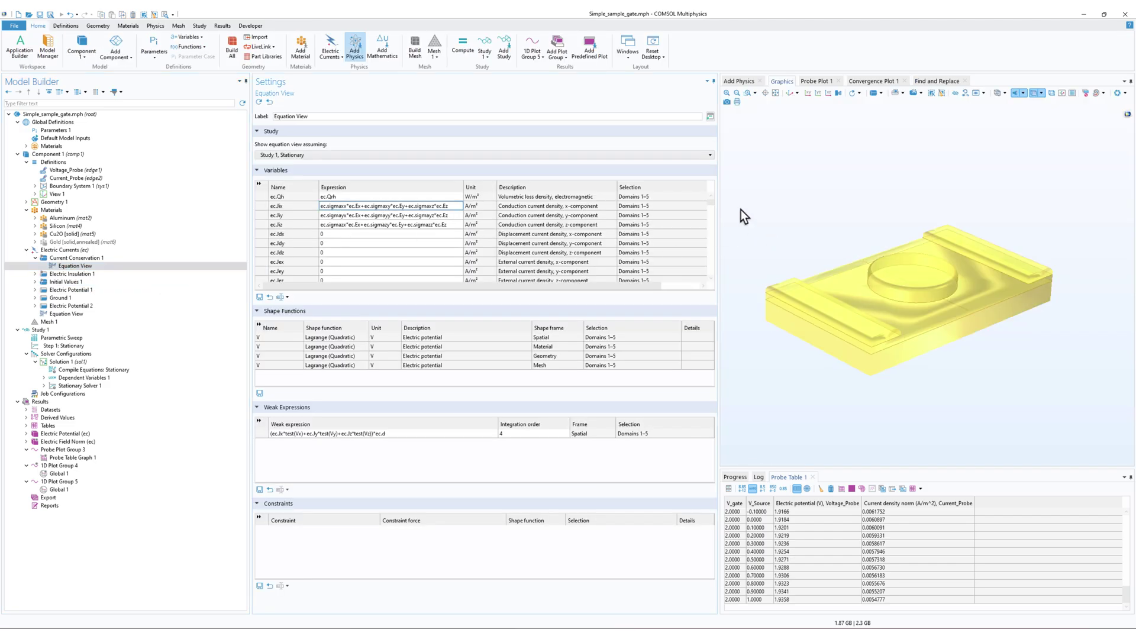
- Revisit Current Conservation 1 and its Equation View, then bring up Show More Options for the model tree
left_click_drag(713, 204, 715, 275)
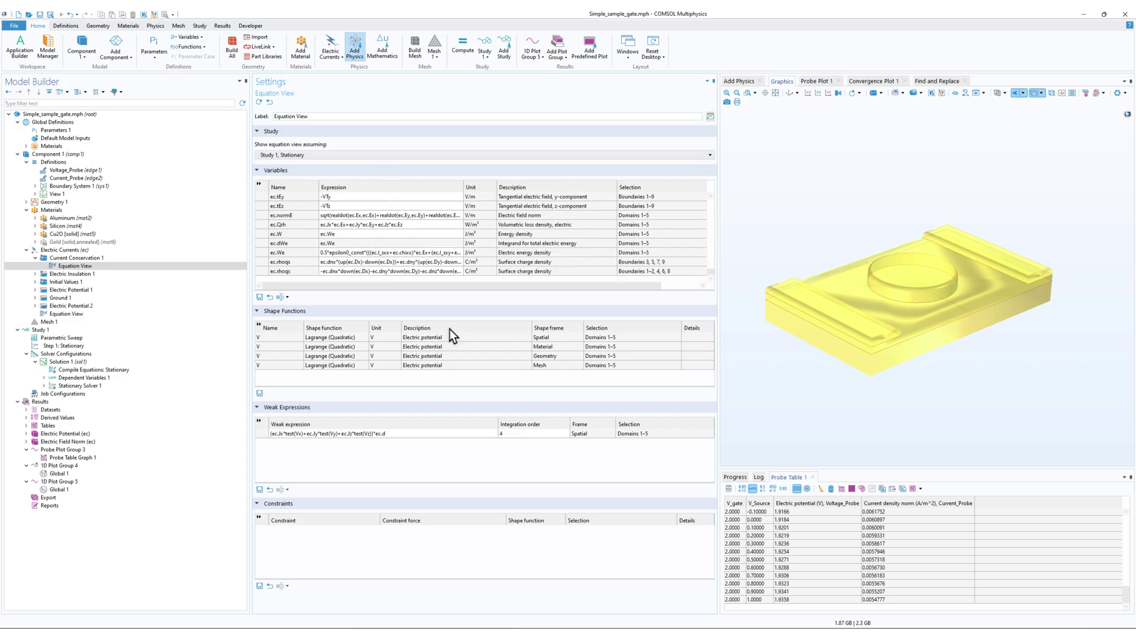
left_click(76, 259)
left_click(79, 266)
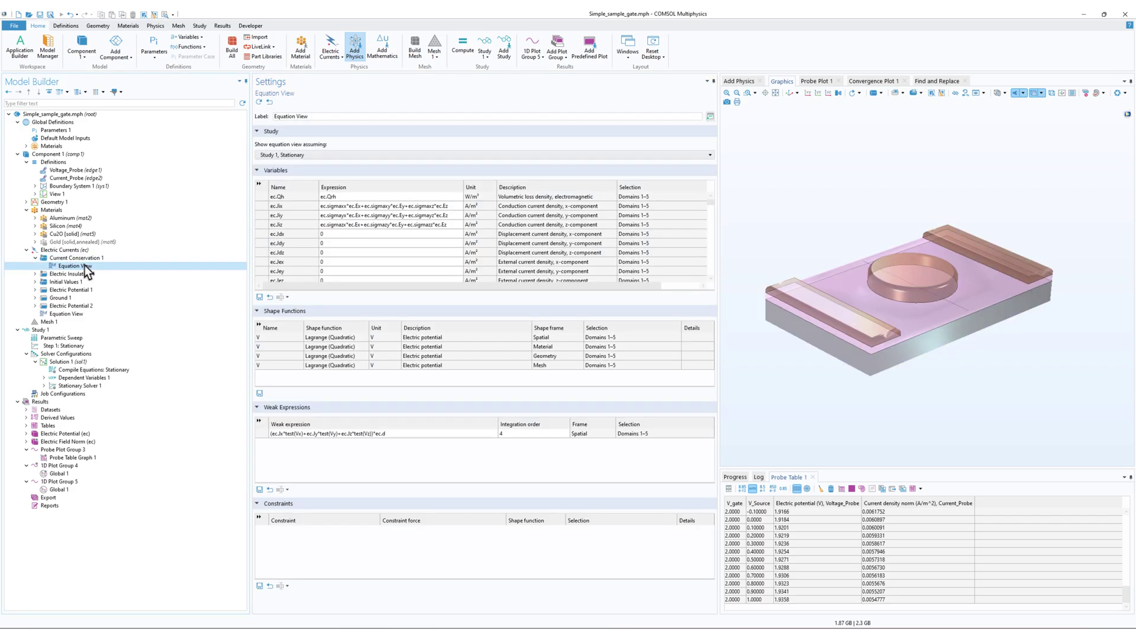
left_click(67, 93)
left_click(51, 94)
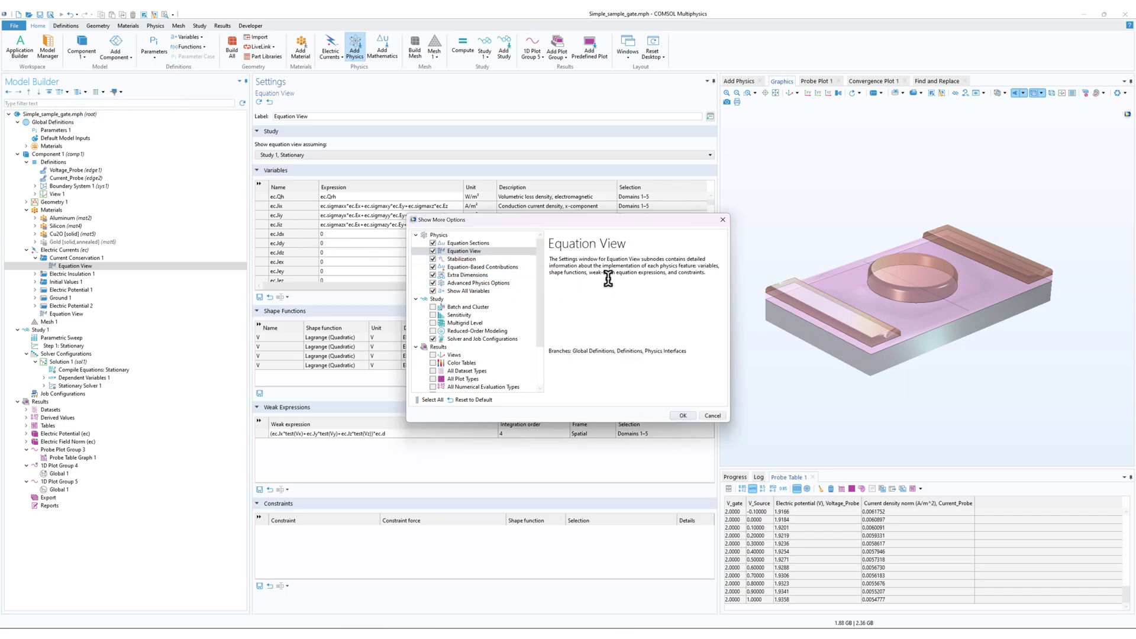
- Move the Show More Options dialog aside and cancel it without changes
left_click_drag(679, 219, 545, 195)
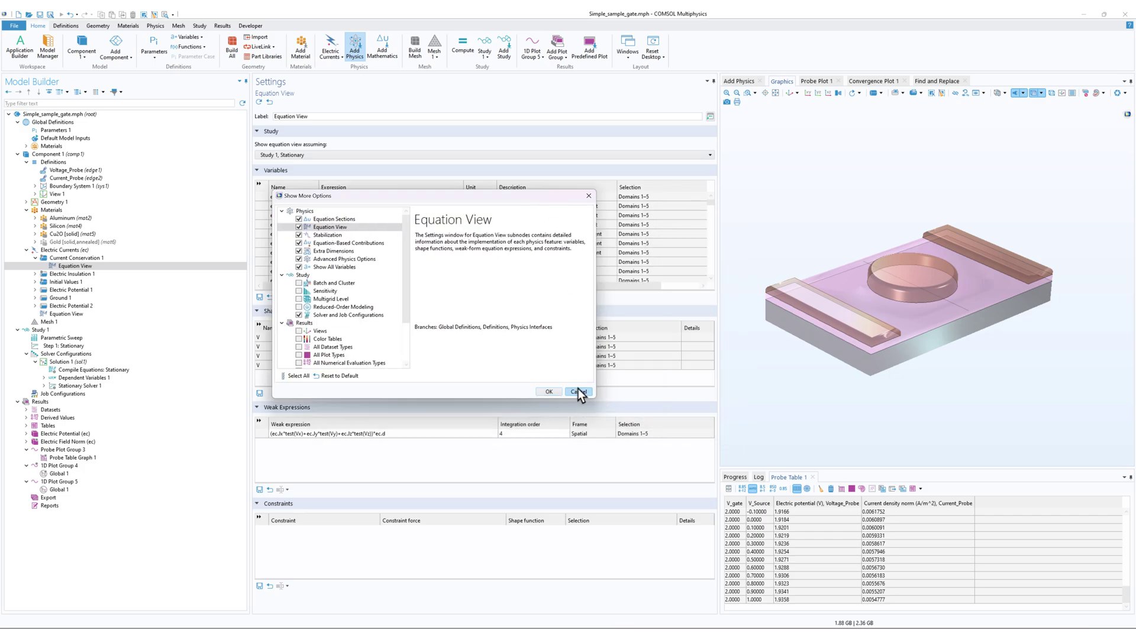
left_click(578, 392)
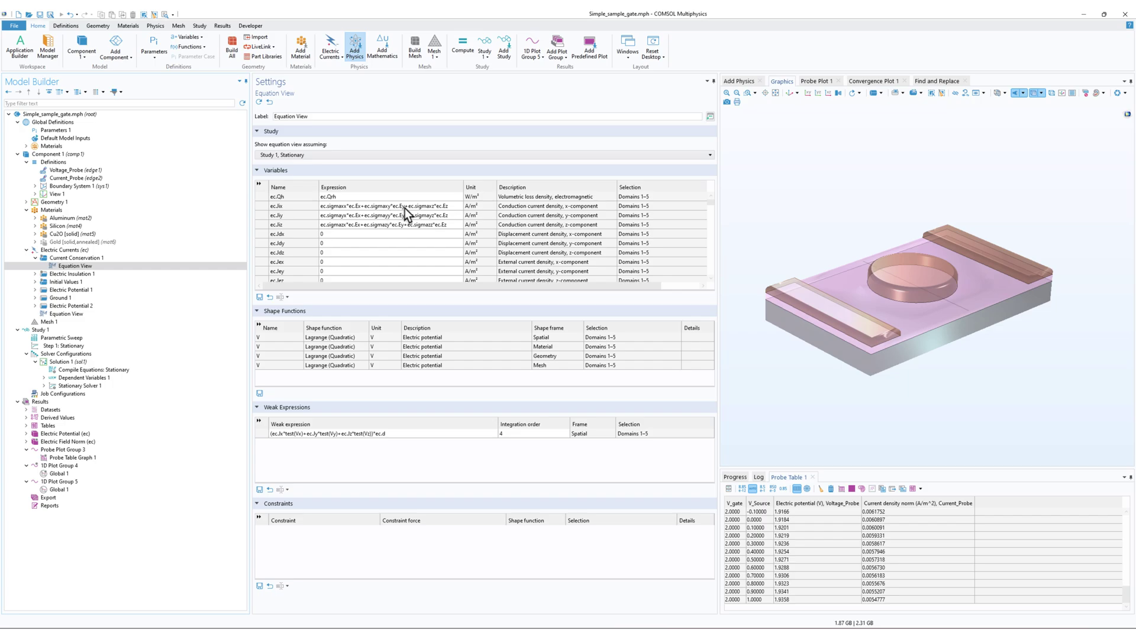
left_click(436, 206)
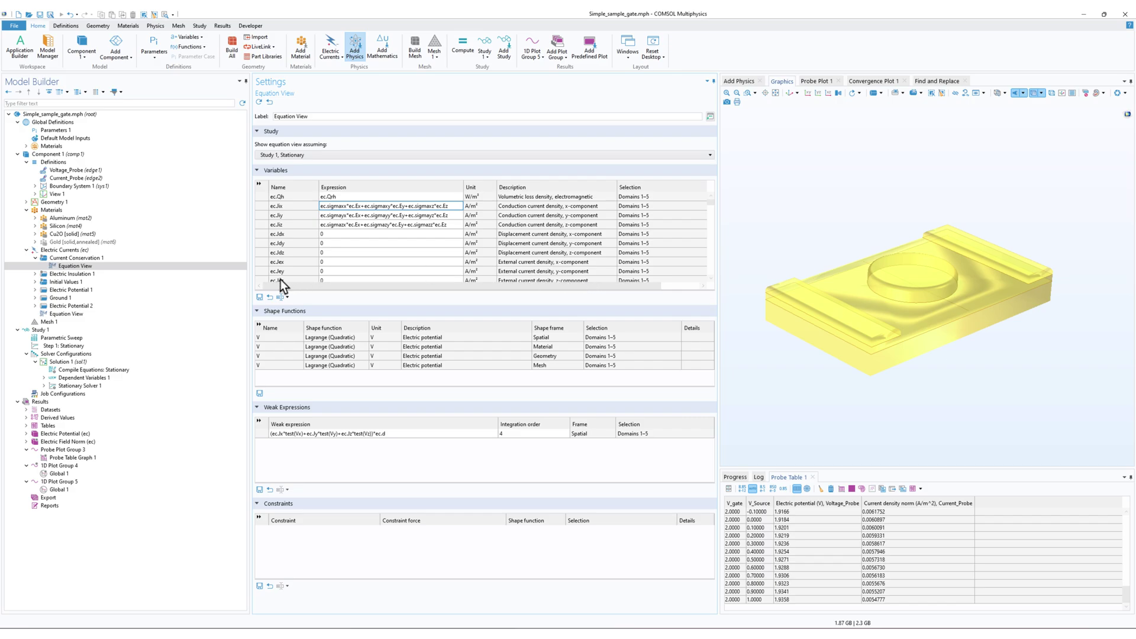
left_click(108, 253)
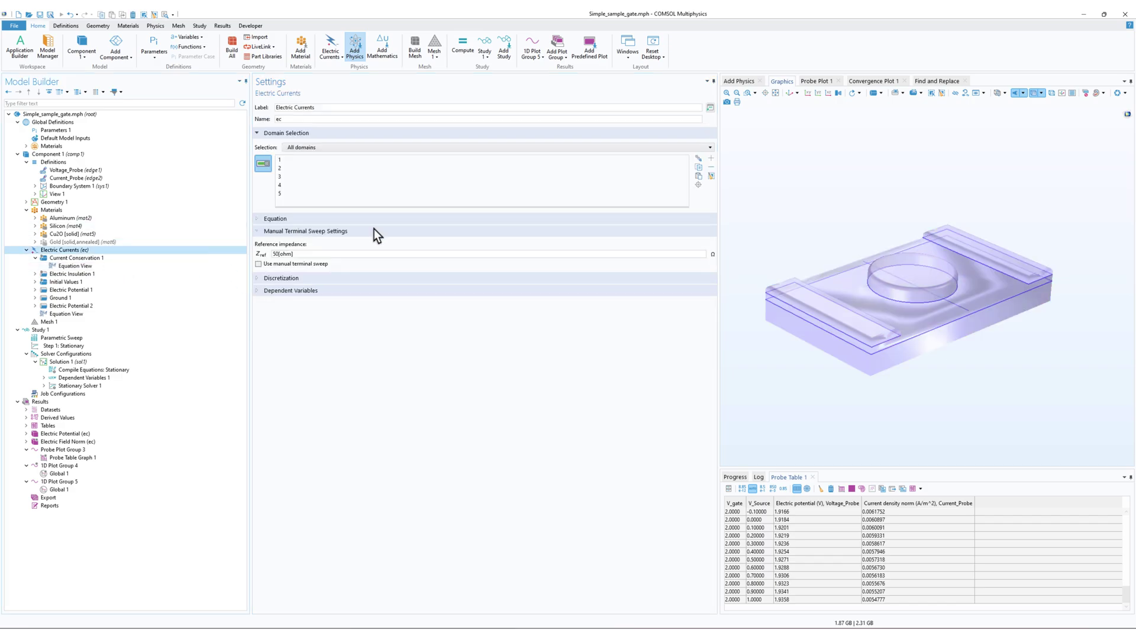
left_click(78, 265)
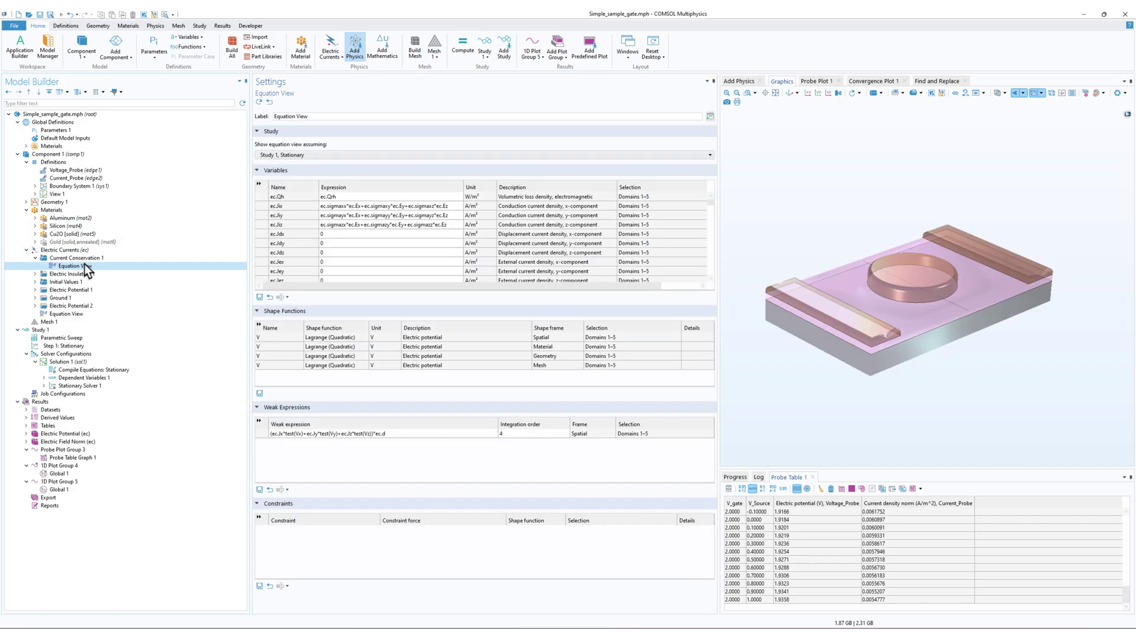